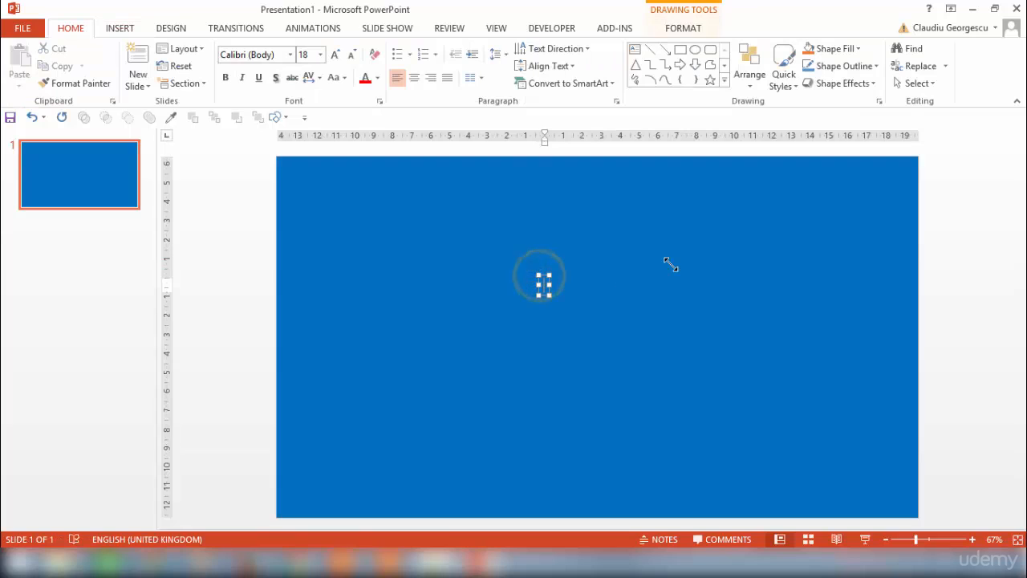
pyautogui.write('ww')
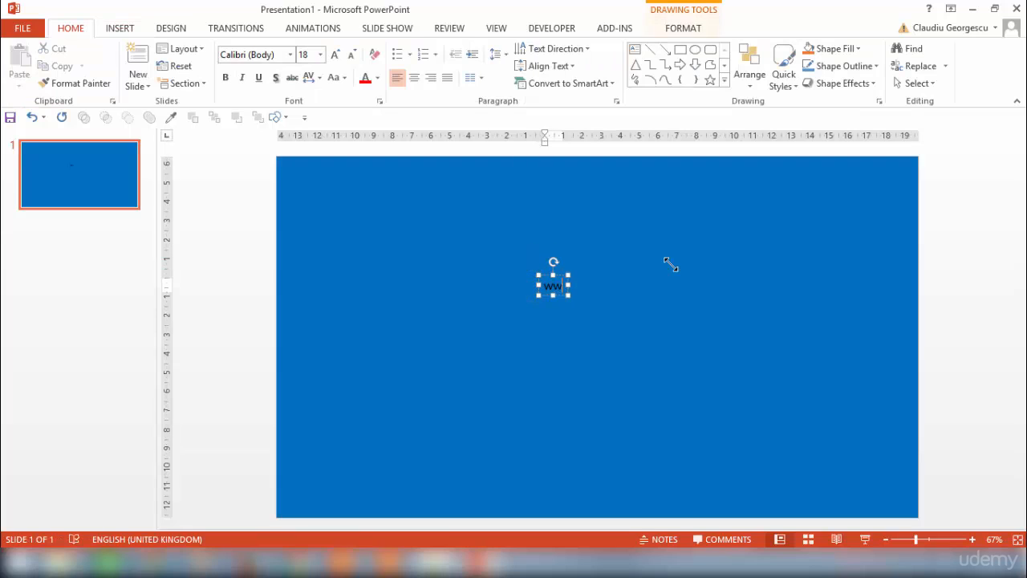
pyautogui.write('w.my')
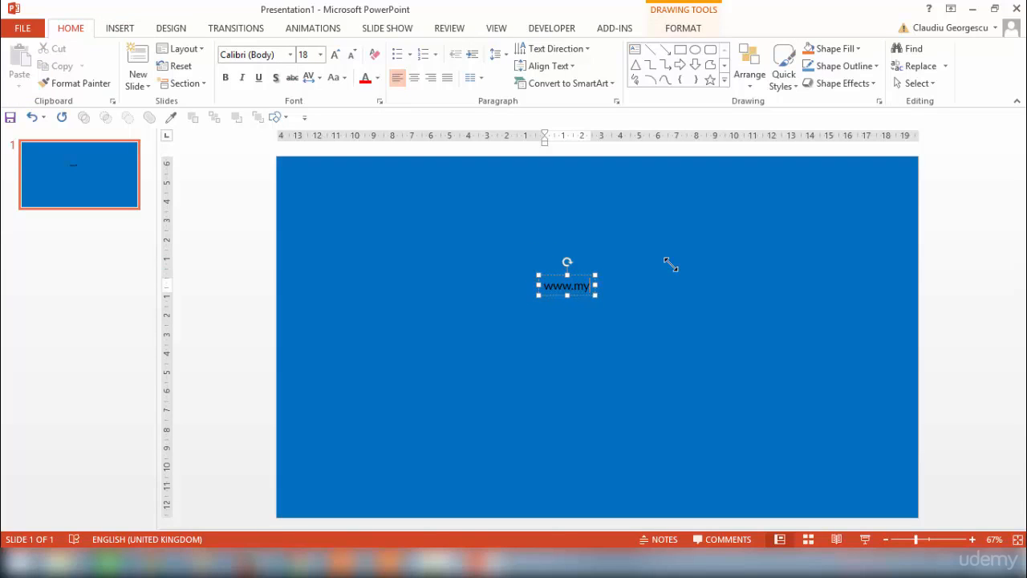
pyautogui.write('site.com')
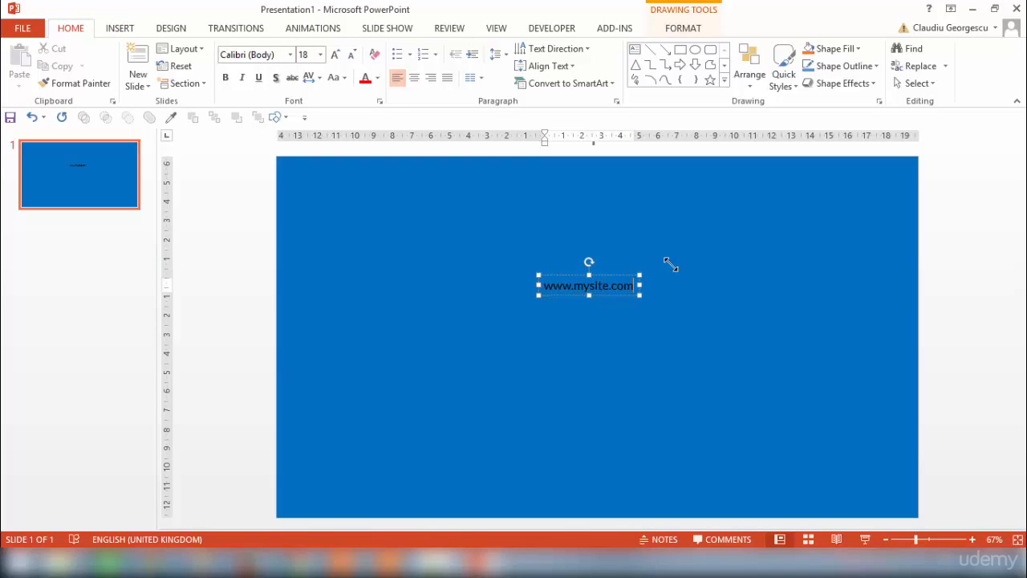
pyautogui.click(565, 275)
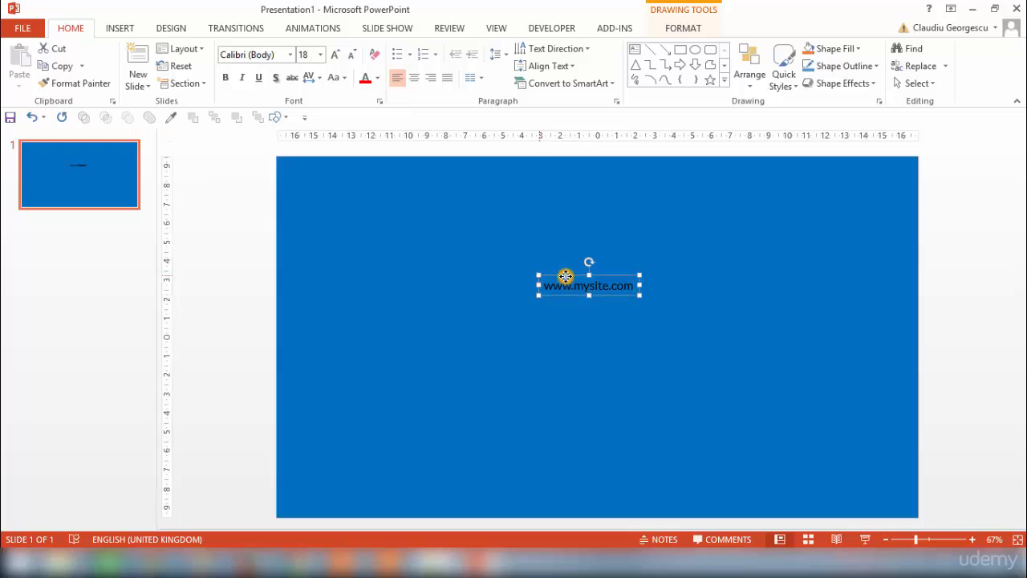
pyautogui.click(413, 77)
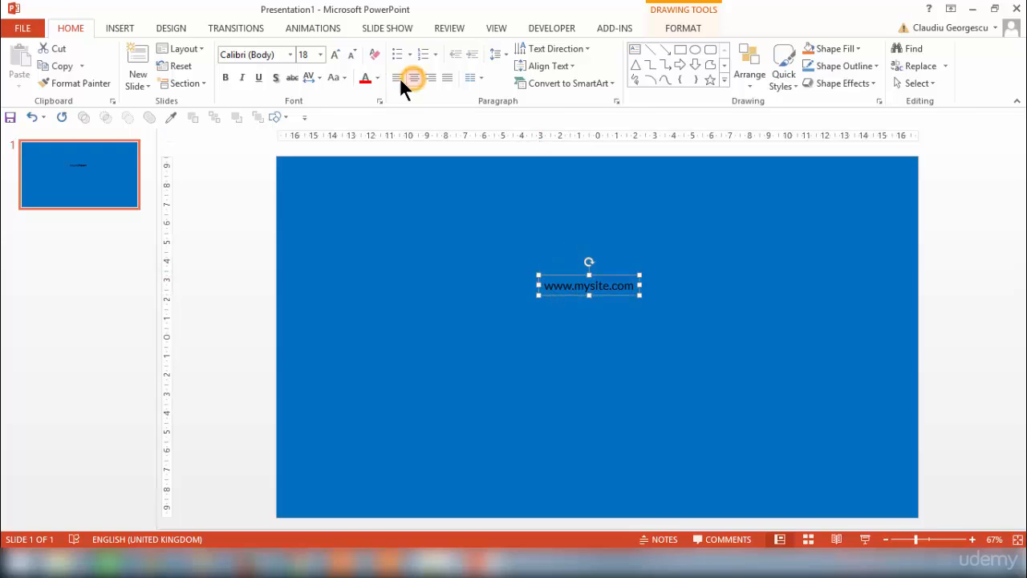
# - Format the web address in the Abys font at size 54
pyautogui.click(288, 54)
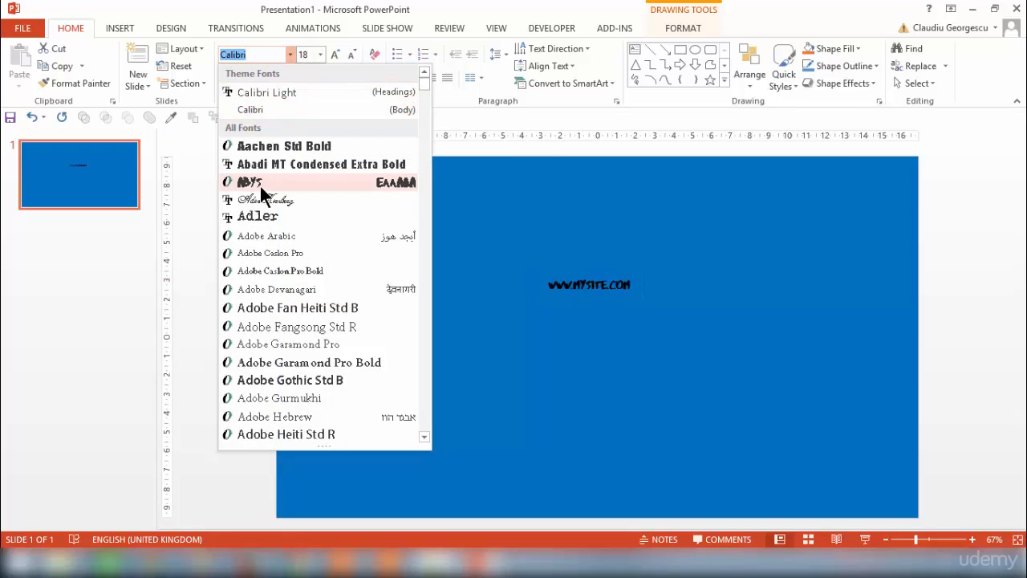
pyautogui.click(258, 183)
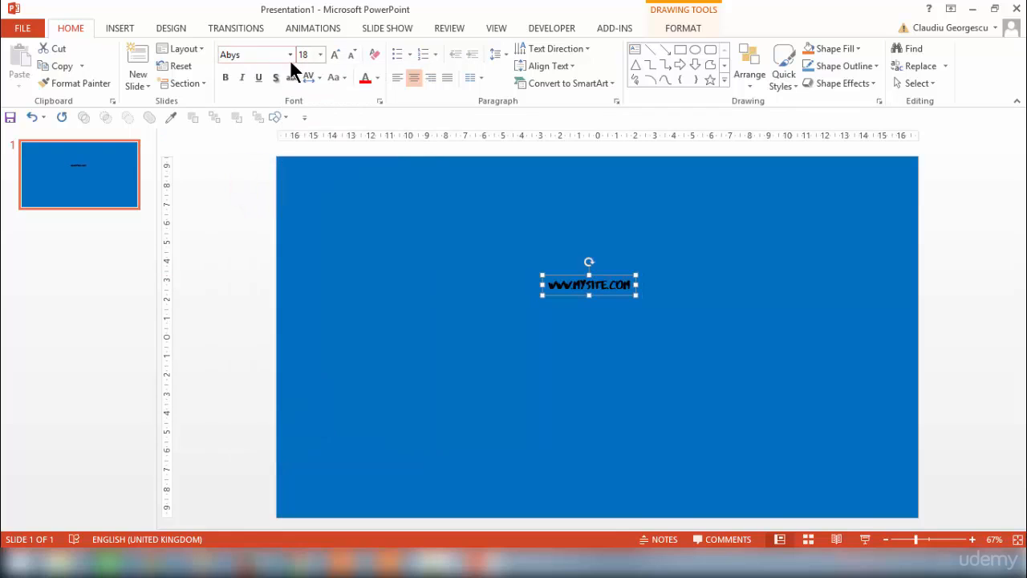
pyautogui.click(336, 54)
pyautogui.click(336, 54)
pyautogui.click(336, 54)
pyautogui.click(337, 54)
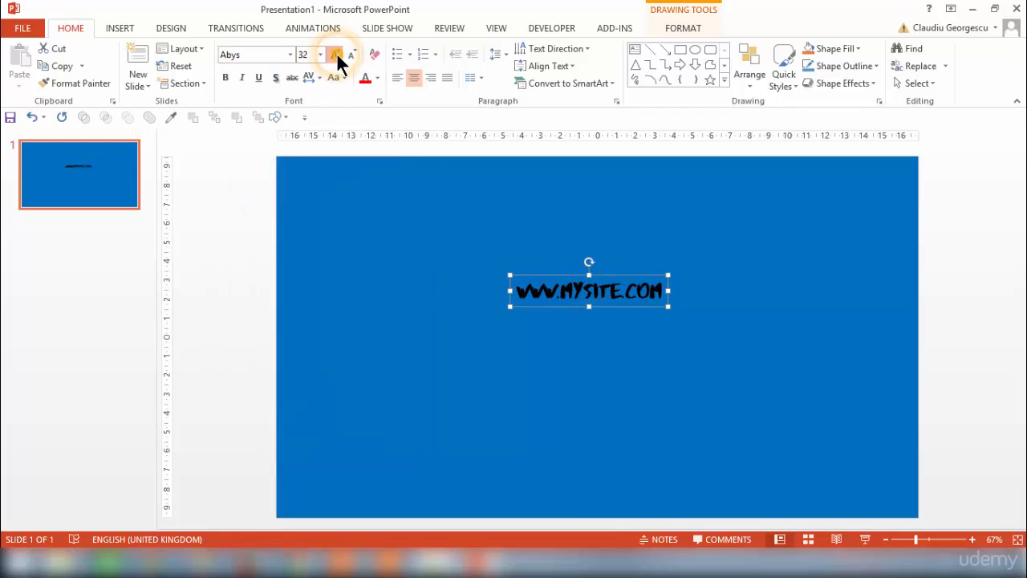
pyautogui.click(336, 54)
pyautogui.click(336, 53)
pyautogui.click(337, 55)
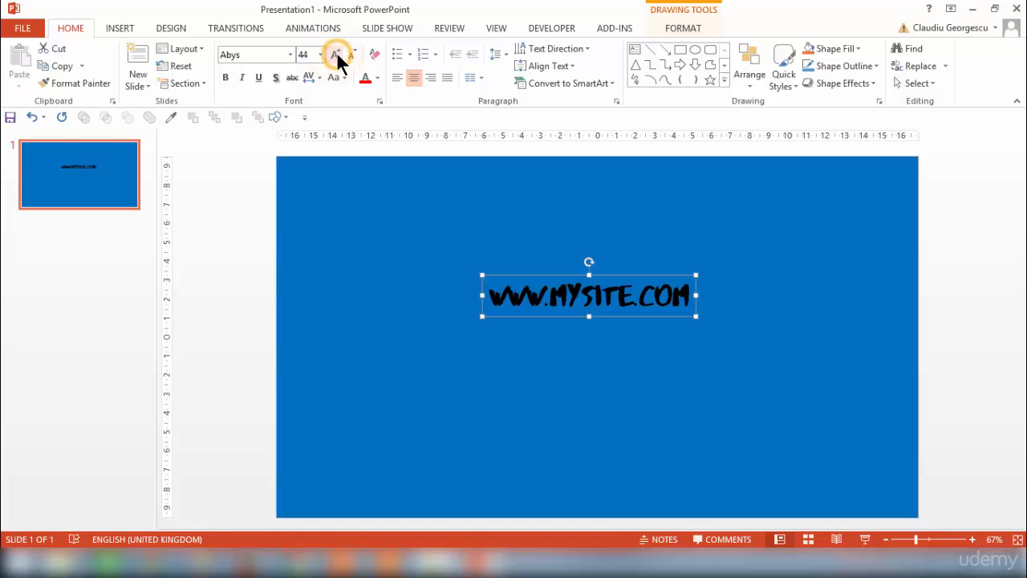
pyautogui.click(336, 55)
pyautogui.click(336, 55)
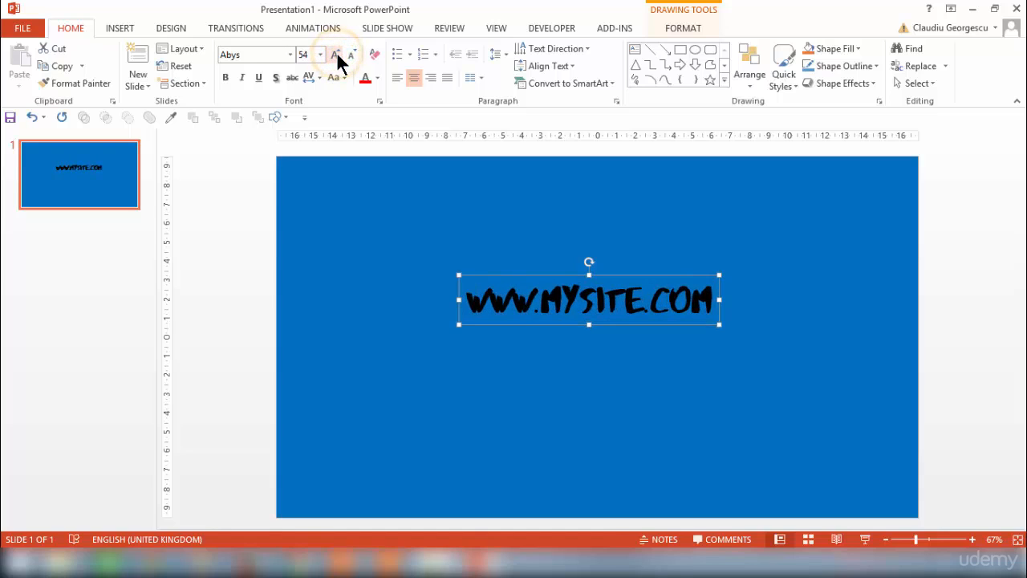
pyautogui.click(336, 55)
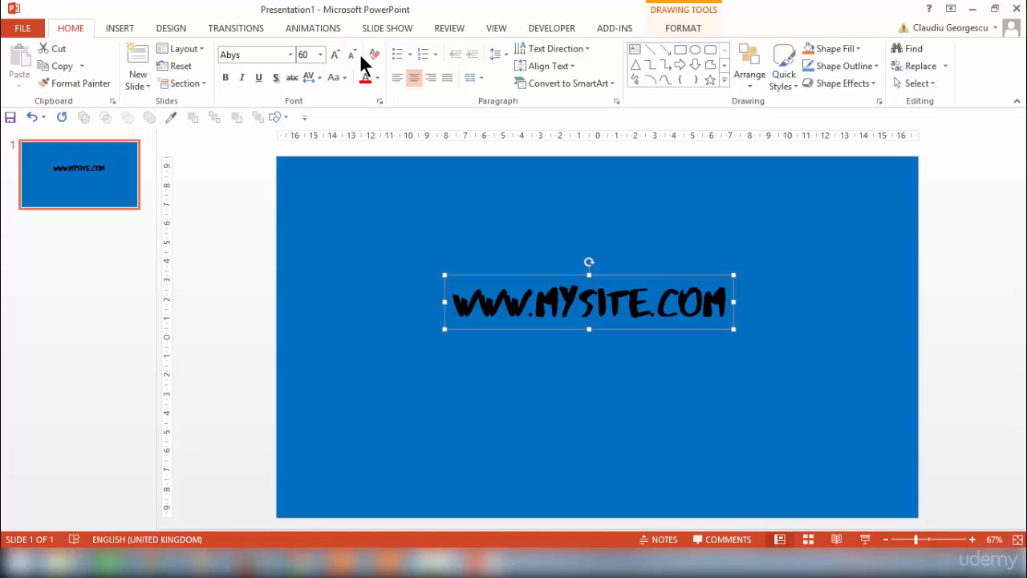
pyautogui.click(351, 55)
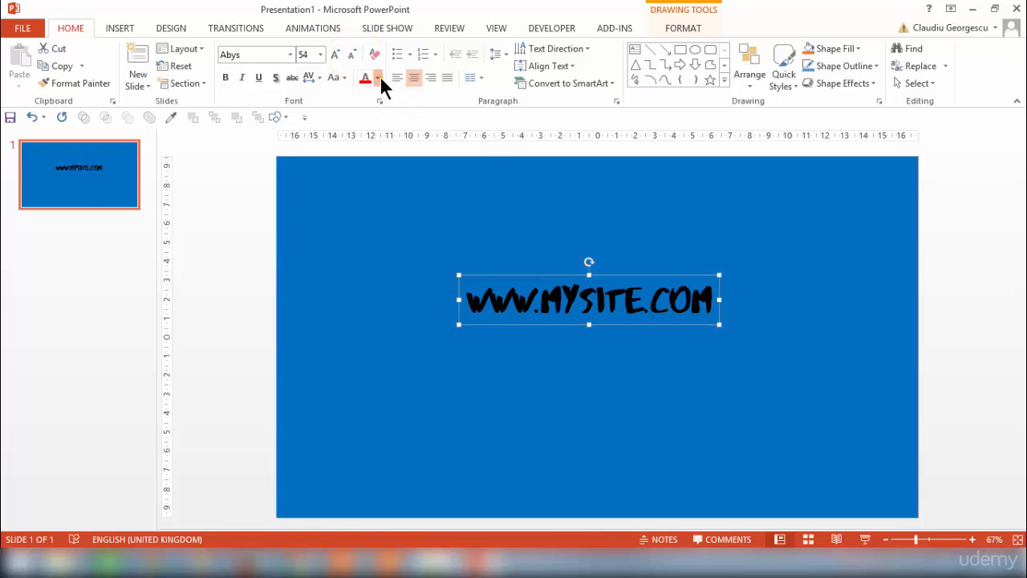
# - Colour the web address light blue and centre its text box horizontally on the slide
pyautogui.click(378, 78)
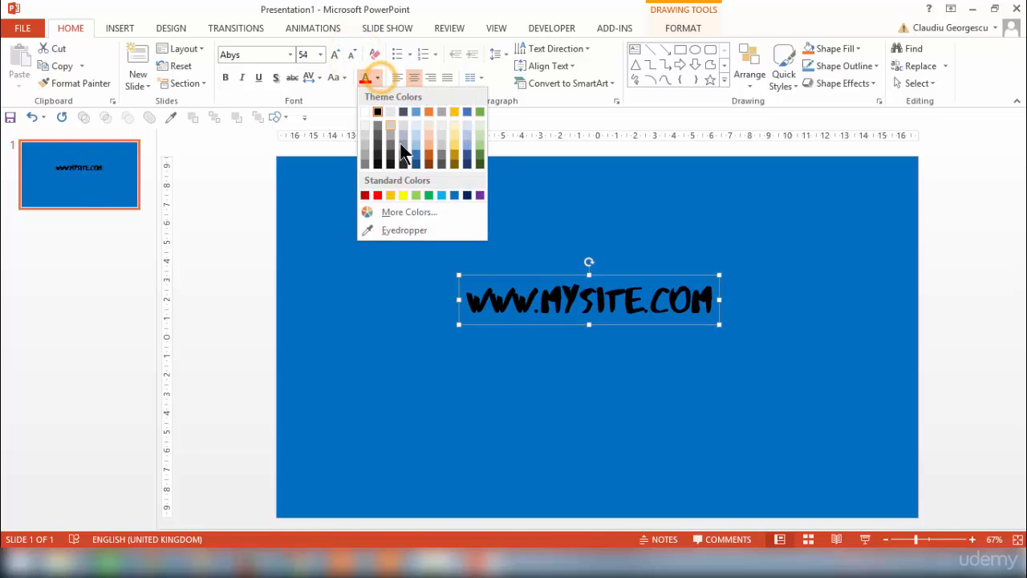
pyautogui.click(441, 195)
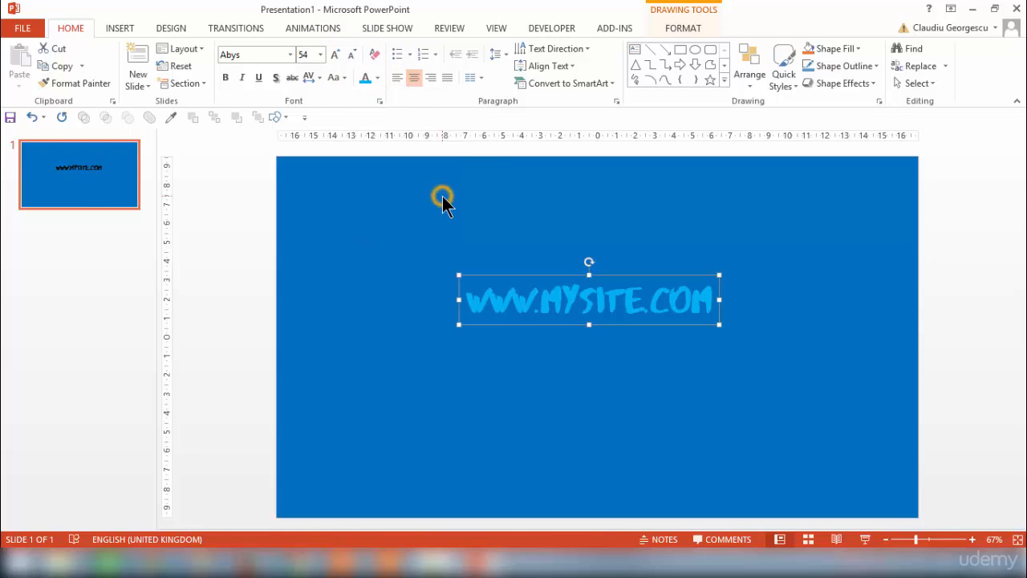
pyautogui.click(756, 82)
pyautogui.moveTo(773, 280)
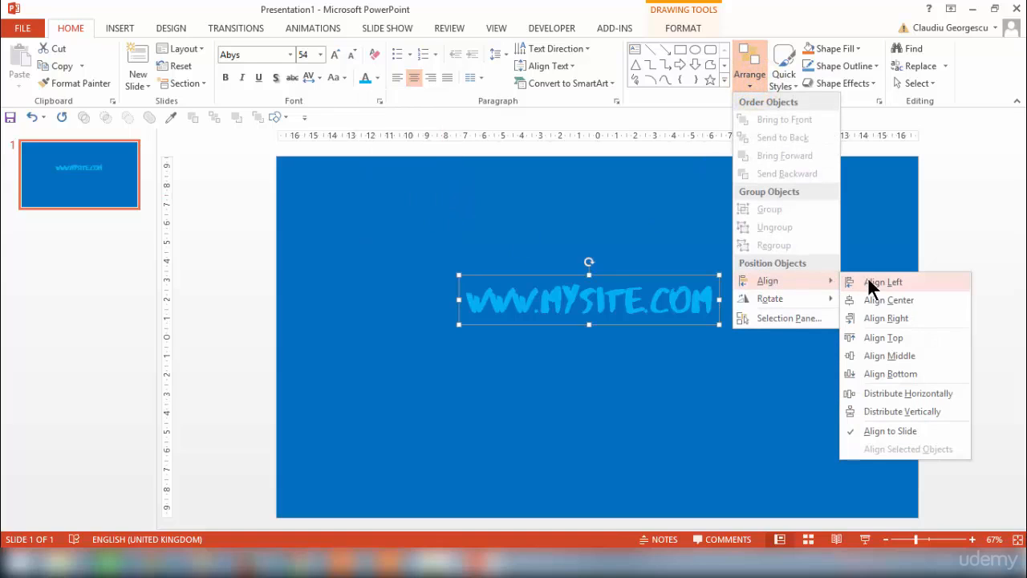
pyautogui.click(900, 302)
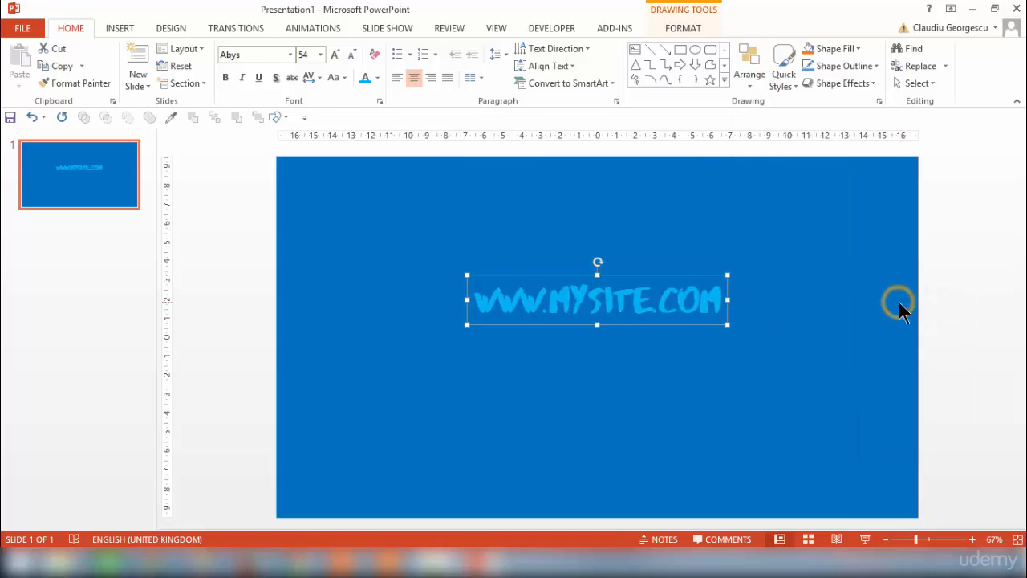
pyautogui.click(575, 366)
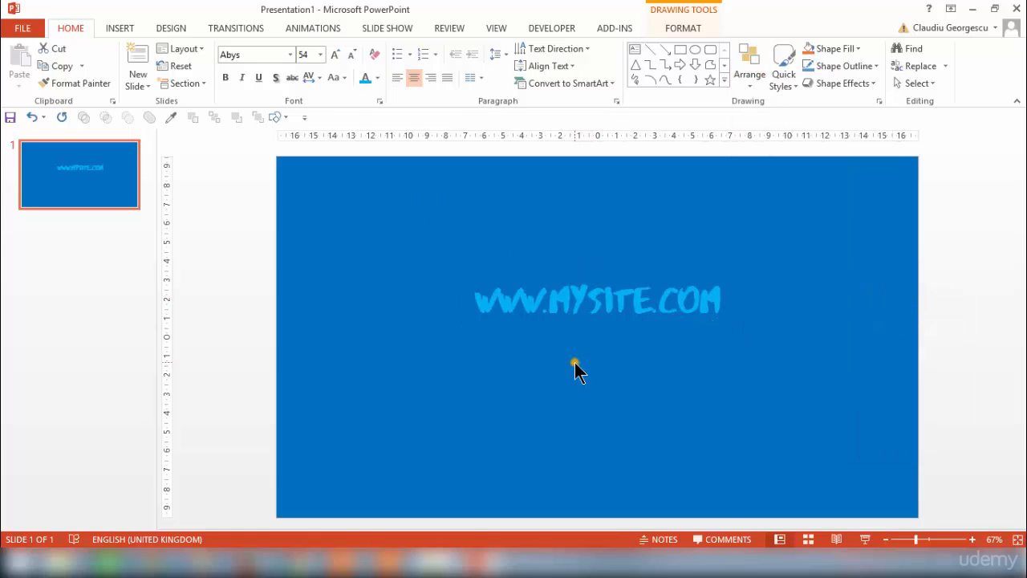
# - Draw a horizontal line about 9.2 cm long below the web address and centre it horizontally on the slide
pyautogui.click(127, 27)
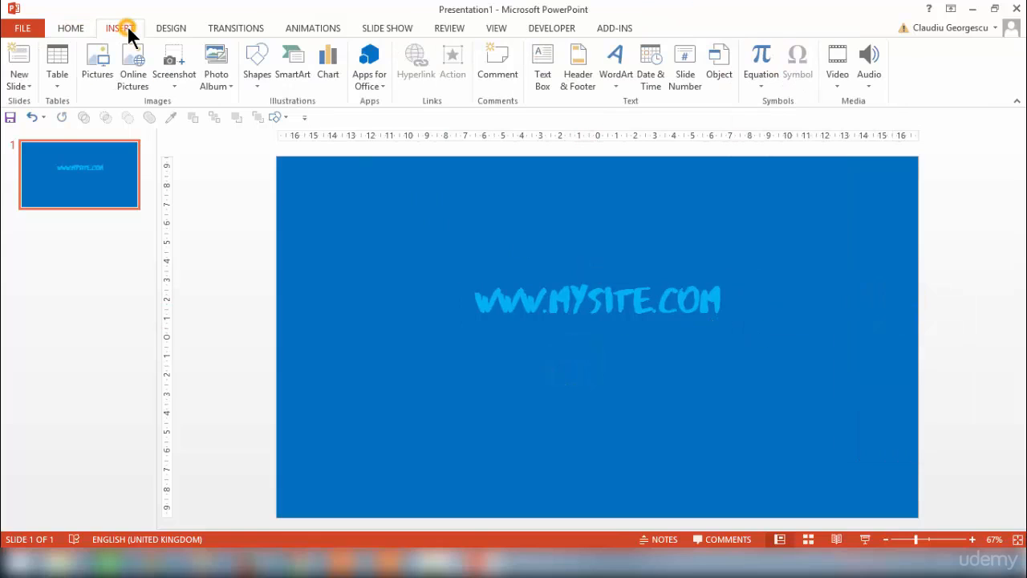
pyautogui.click(261, 76)
pyautogui.click(268, 116)
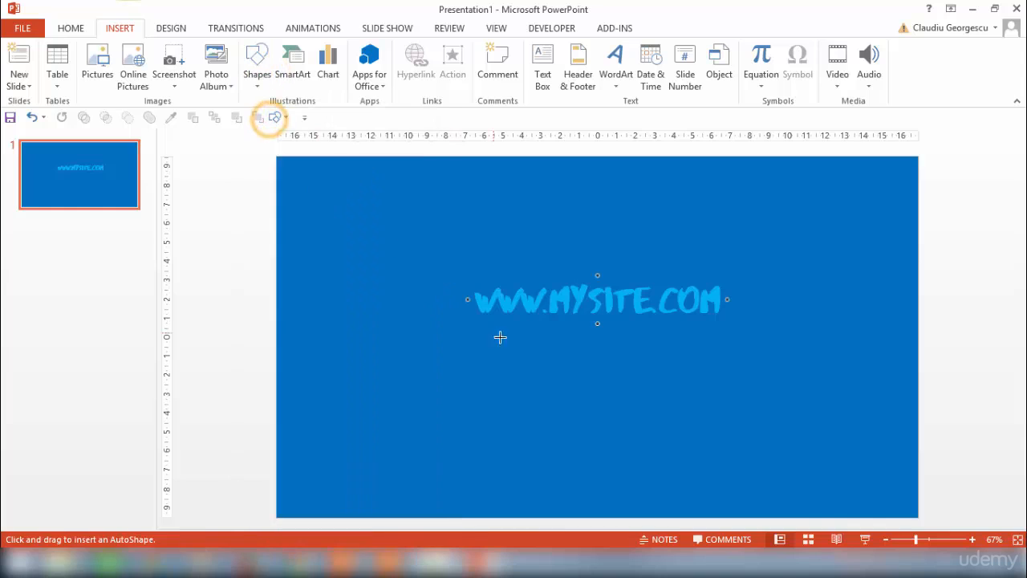
pyautogui.moveTo(512, 339); pyautogui.dragTo(686, 338)
pyautogui.click(786, 49)
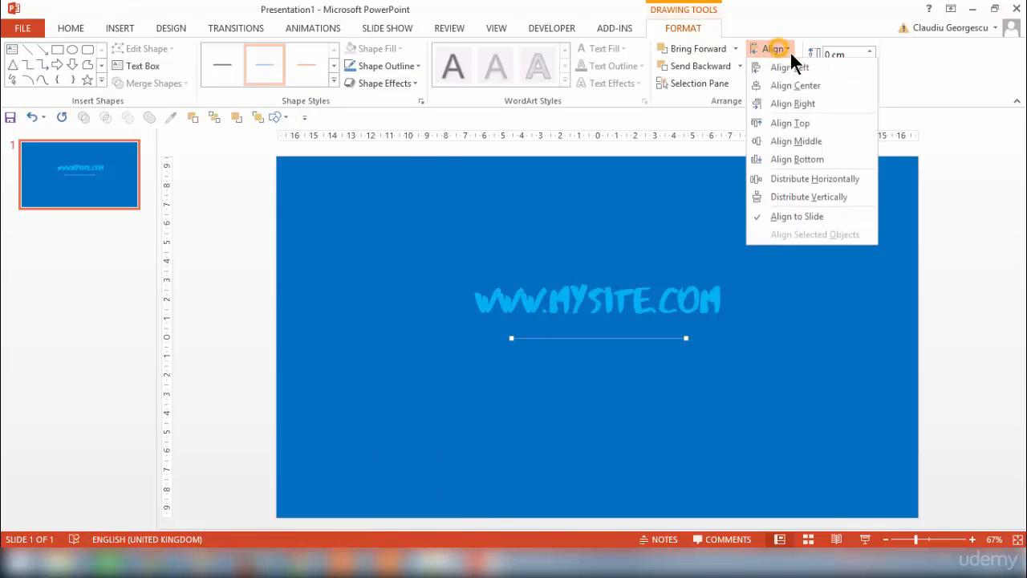
pyautogui.click(810, 84)
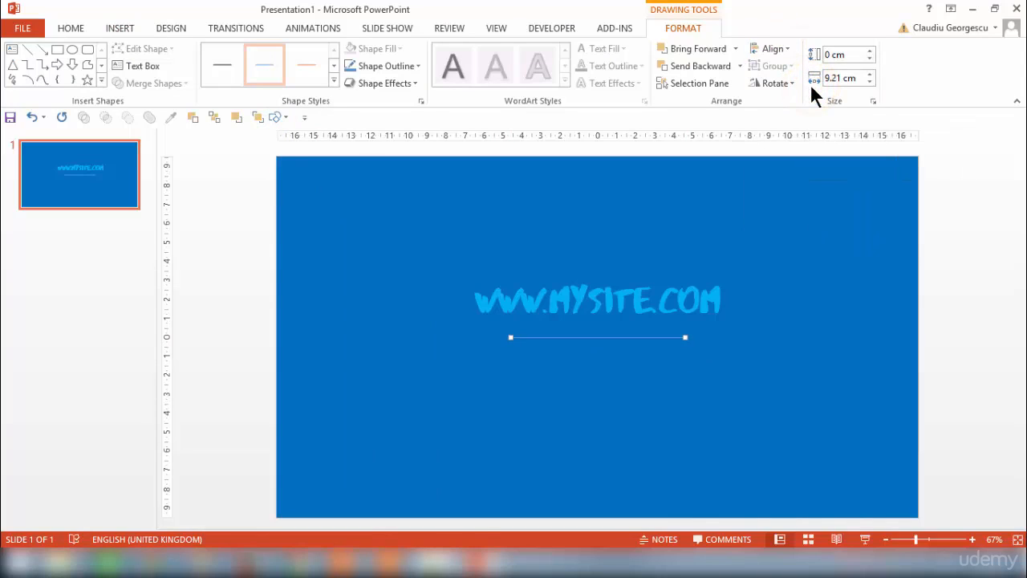
# - Nudge the line up until it sits just beneath the web address and set its outline to light blue
pyautogui.press('Up')
pyautogui.press('Up')
pyautogui.press('Up')
pyautogui.press('Up')
pyautogui.press('Up')
pyautogui.press('Up')
pyautogui.press('Up')
pyautogui.press('Up')
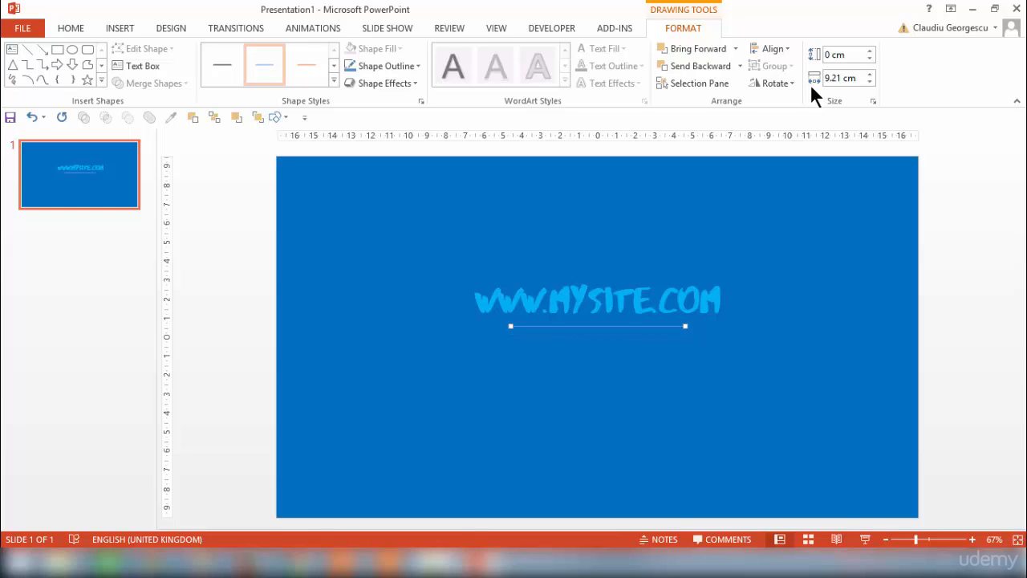
pyautogui.press('Up')
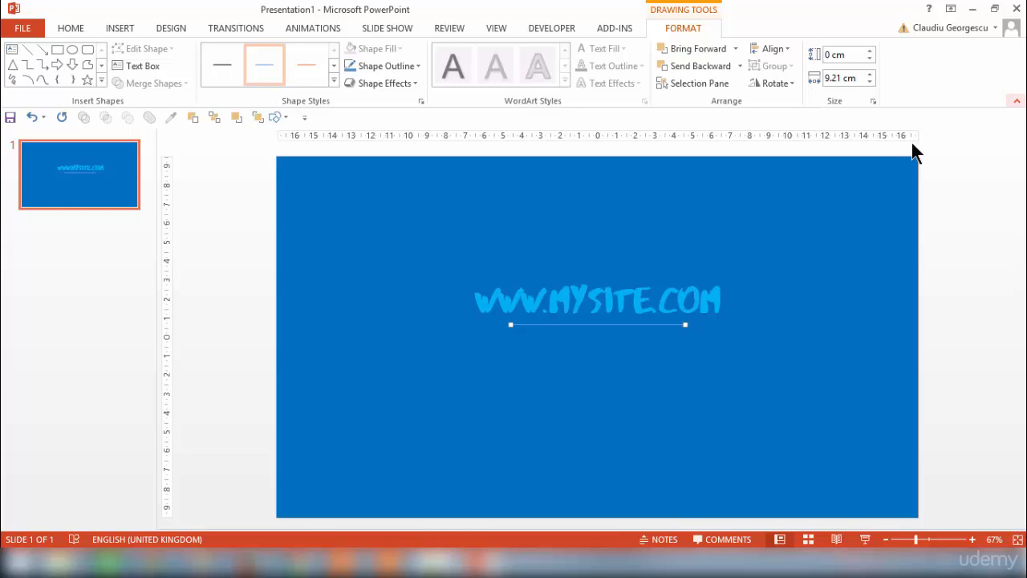
pyautogui.click(411, 66)
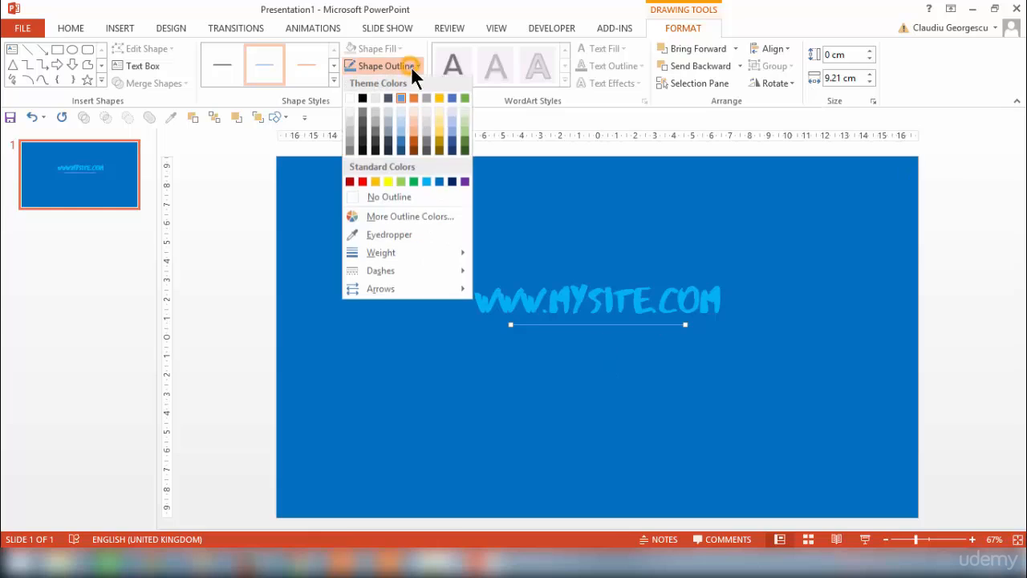
pyautogui.click(427, 184)
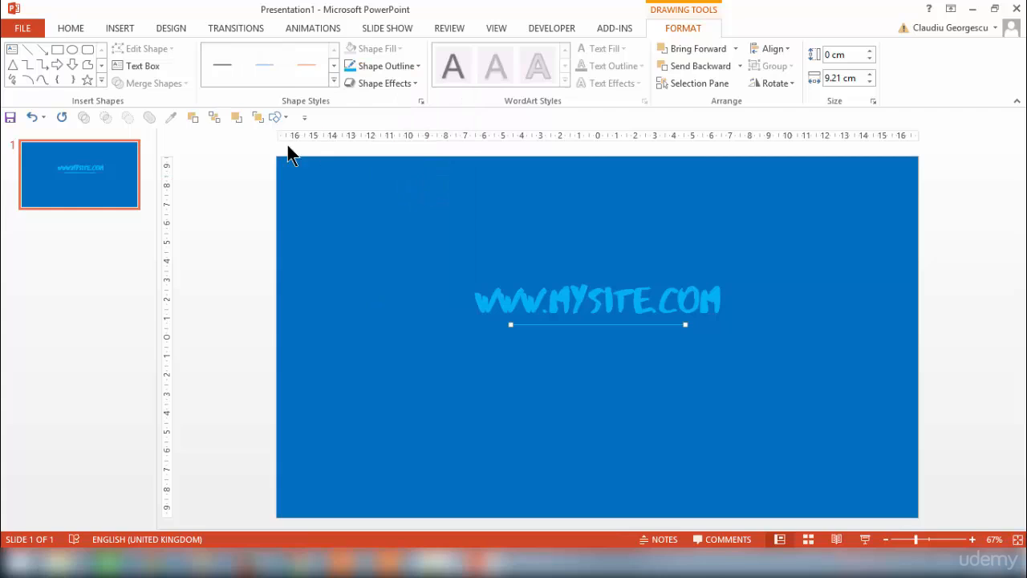
# - Duplicate the web address text box straight down, placing the copy below the line
pyautogui.click(588, 289)
pyautogui.click(582, 276)
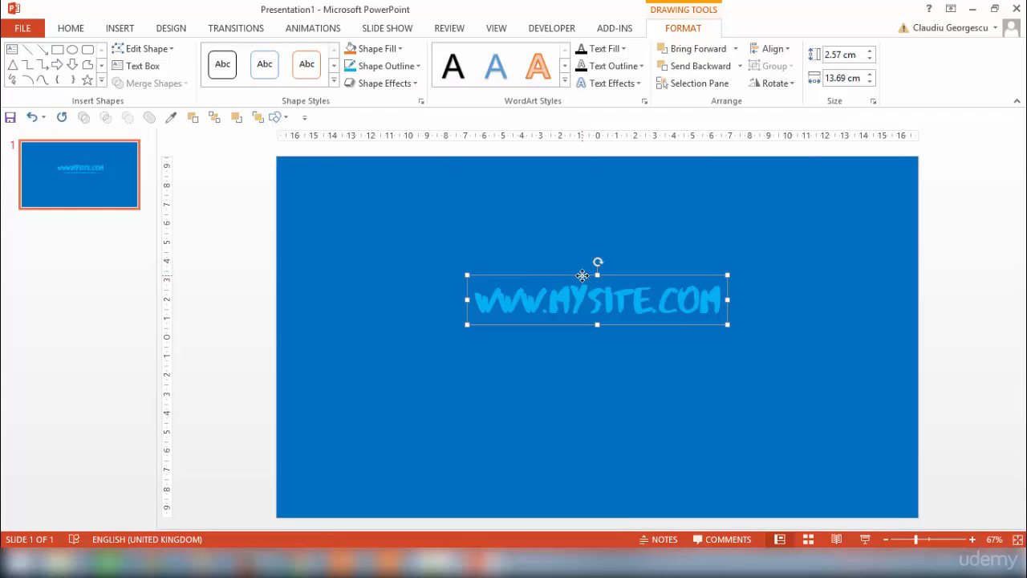
pyautogui.moveTo(585, 270); pyautogui.dragTo(587, 353)
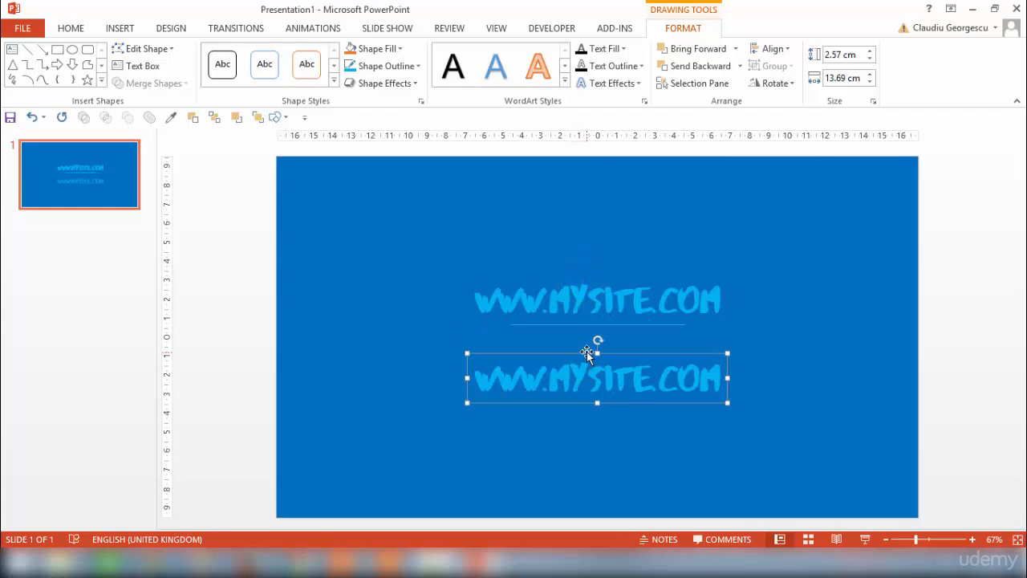
# - Change the copied web address to the Calibri Light font in italics
pyautogui.click(81, 29)
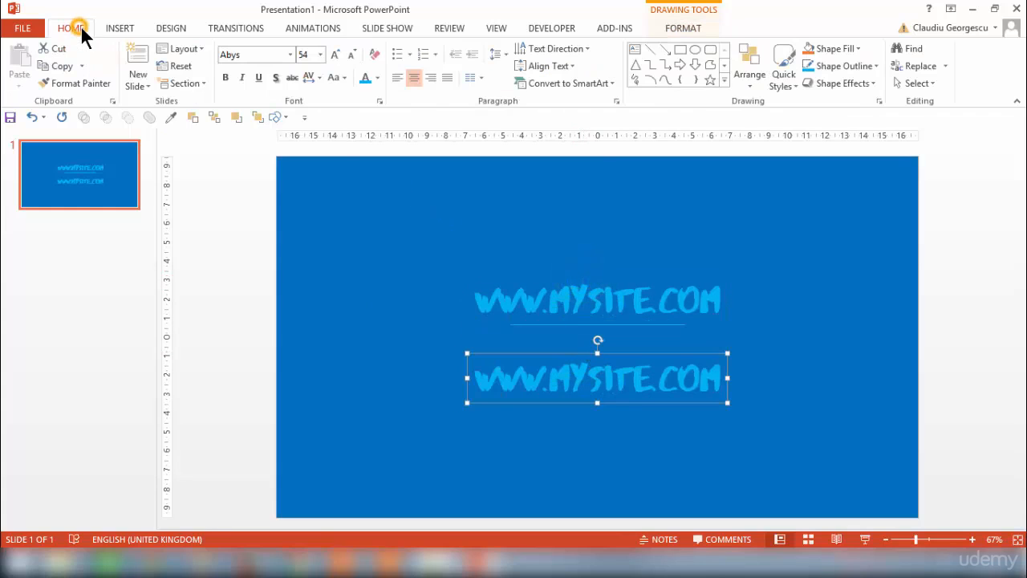
pyautogui.click(290, 53)
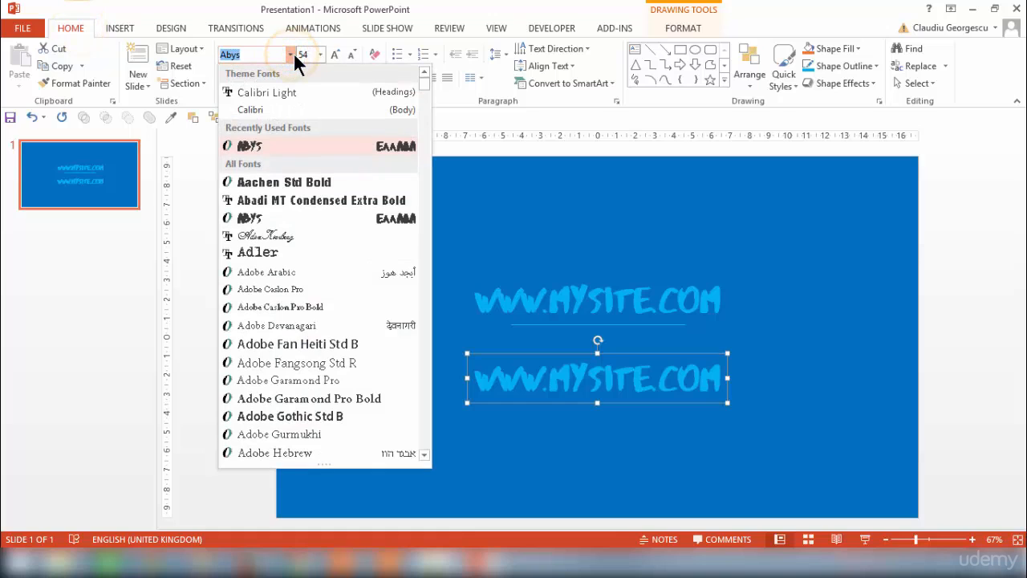
pyautogui.click(271, 91)
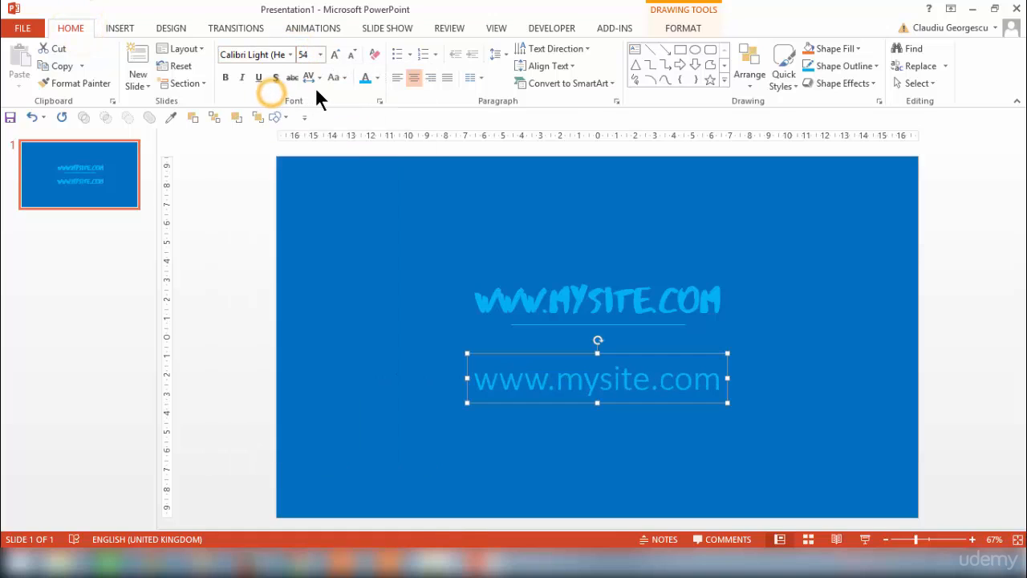
pyautogui.click(241, 78)
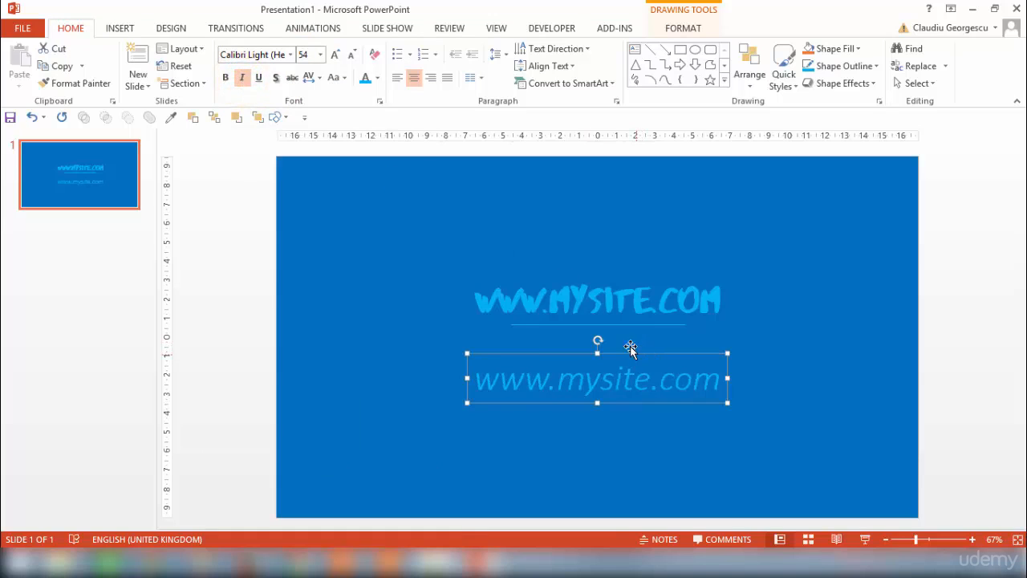
# - Reduce the copied web address to font size 32 and colour it white
pyautogui.click(354, 55)
pyautogui.click(353, 55)
pyautogui.click(353, 55)
pyautogui.click(353, 55)
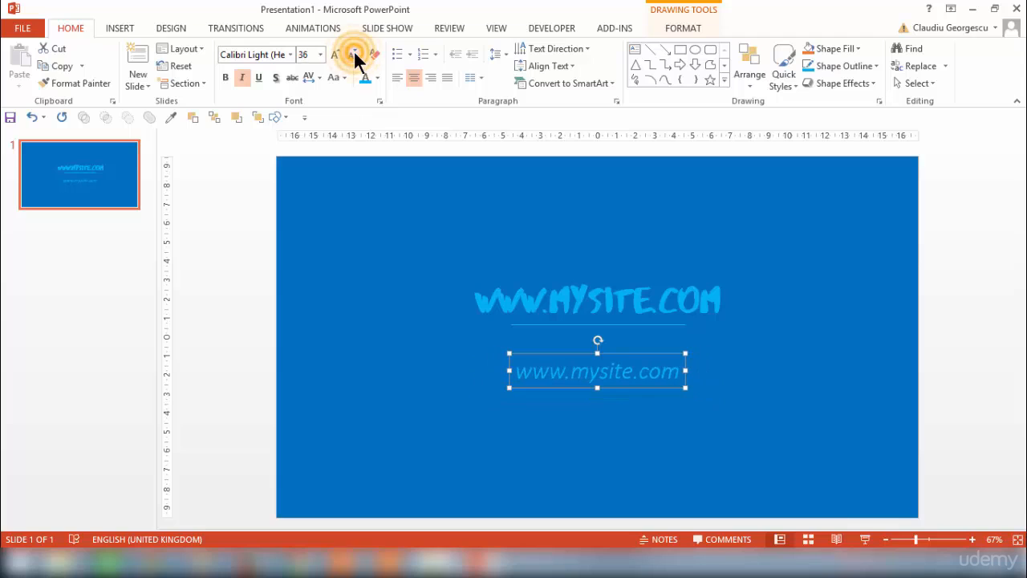
pyautogui.click(354, 55)
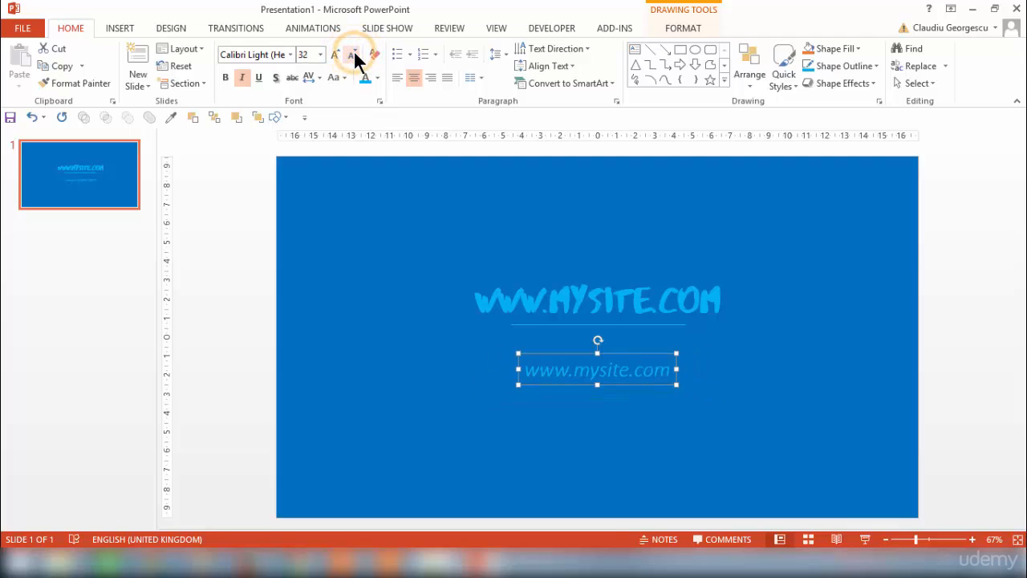
pyautogui.click(377, 77)
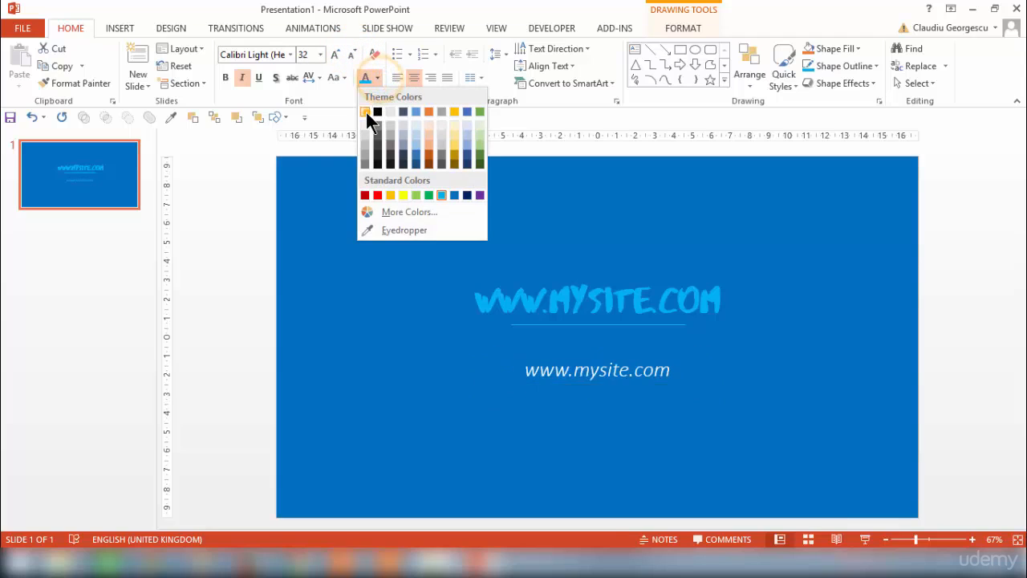
pyautogui.click(368, 110)
# - Replace the copied web address text with "Your Awesome Tag Line"
pyautogui.moveTo(525, 369); pyautogui.dragTo(671, 393)
pyautogui.write('Your A')
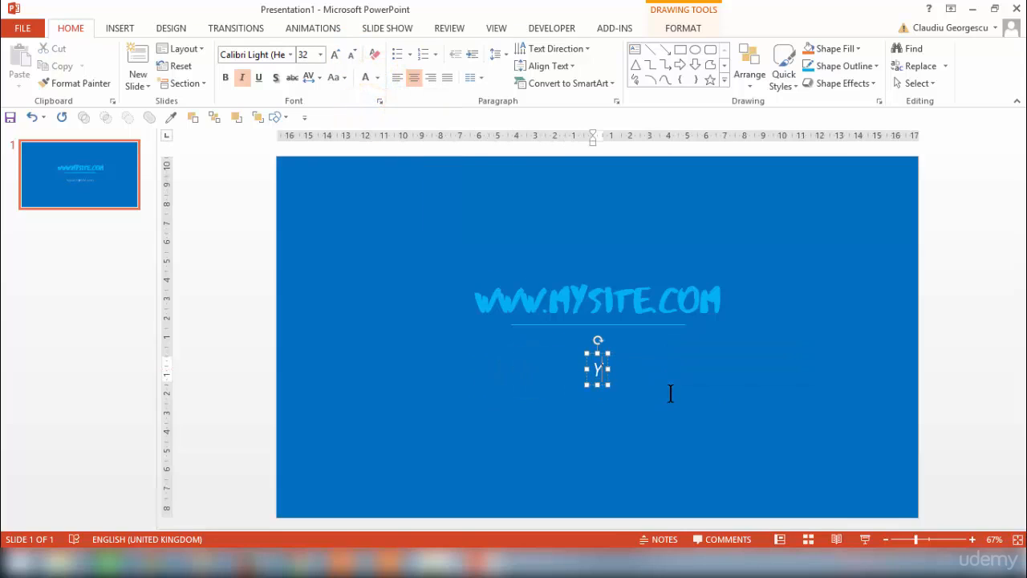
pyautogui.write('we')
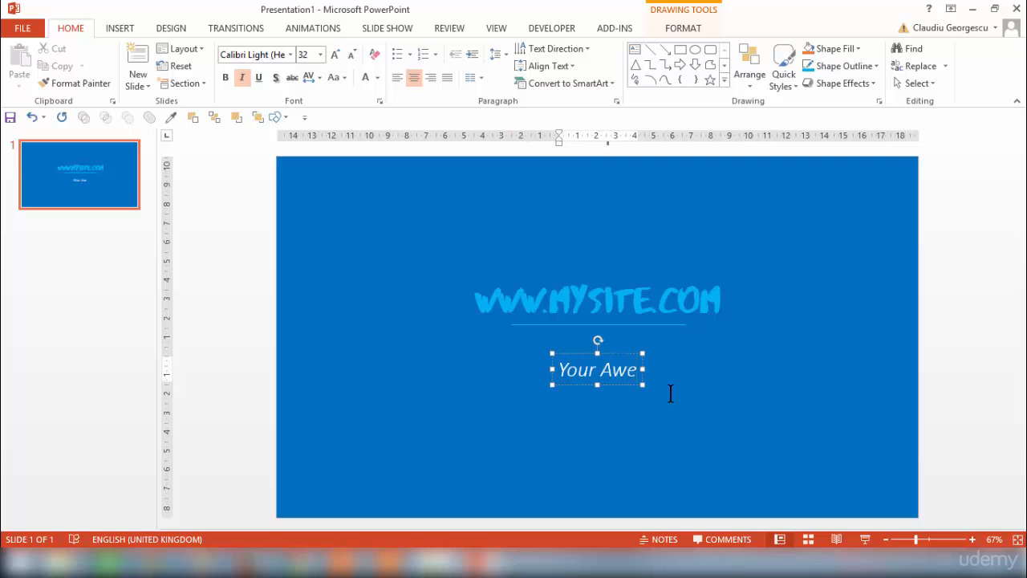
pyautogui.write('some Tag Line')
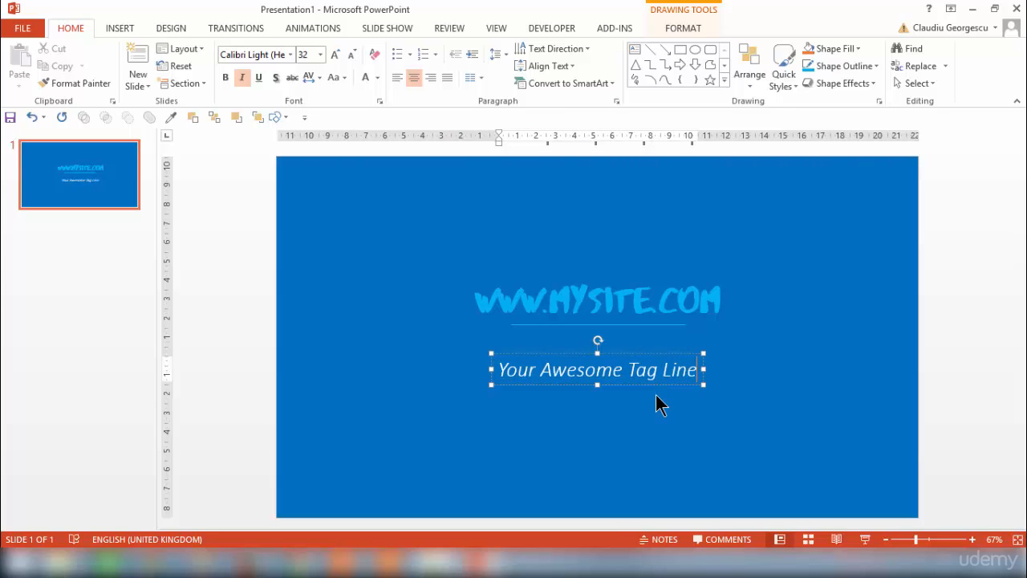
# - Move the tag line up to just beneath the thin line and reduce its font size to 24
pyautogui.moveTo(630, 356); pyautogui.dragTo(633, 328)
pyautogui.click(352, 54)
pyautogui.click(352, 54)
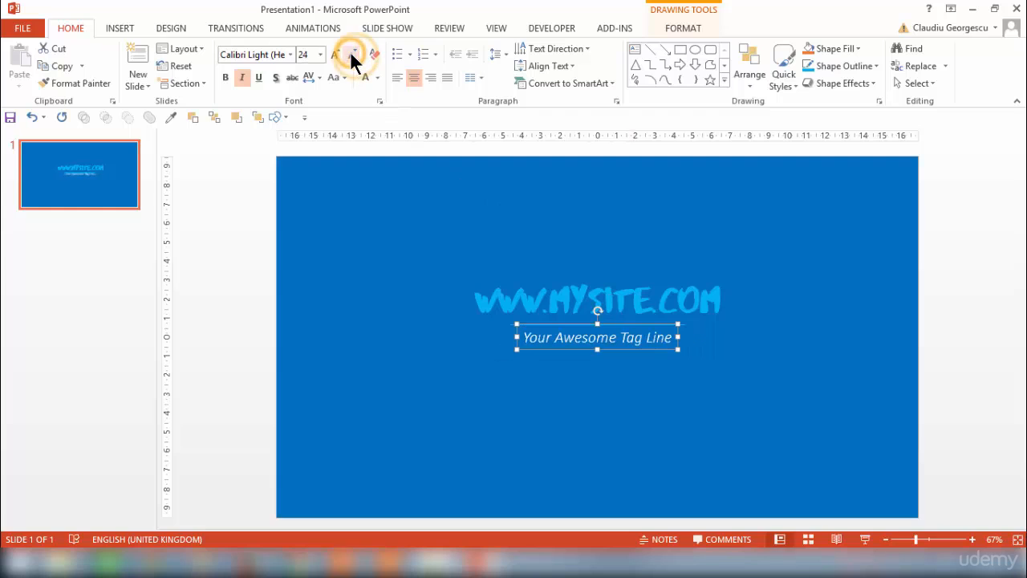
pyautogui.click(256, 238)
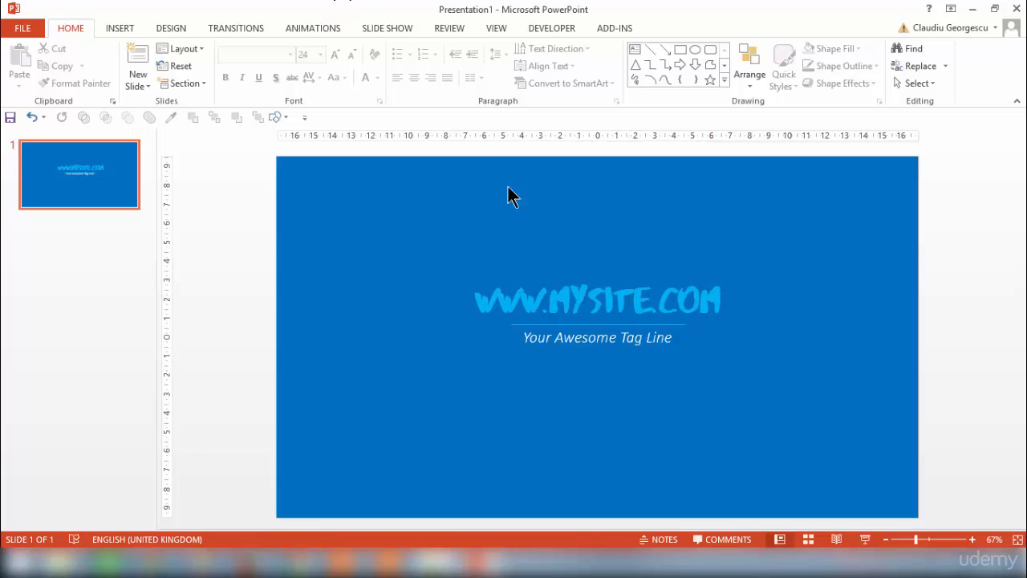
# - Apply a Fly In entrance animation to the web address, coming from the top-right
pyautogui.click(591, 276)
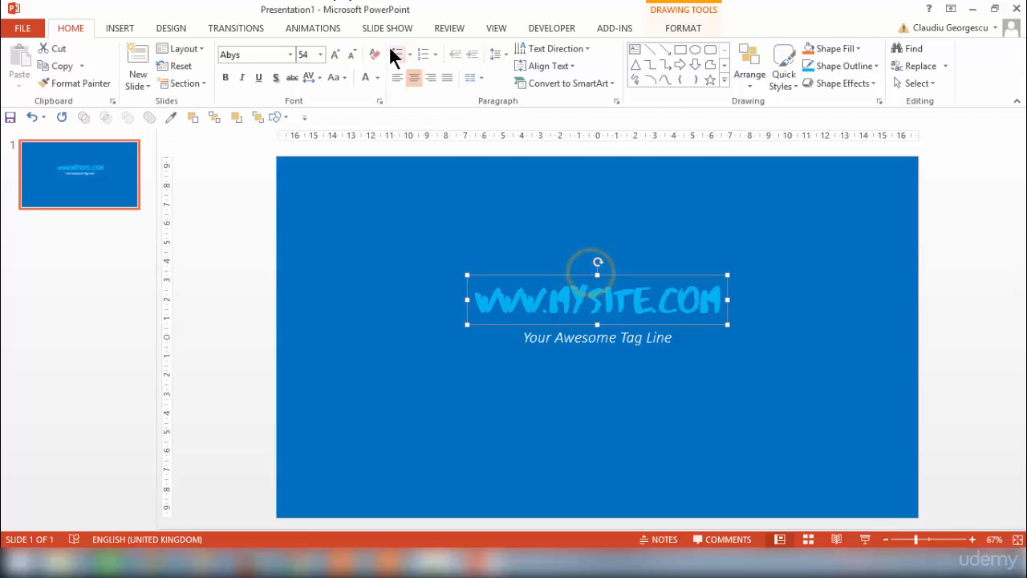
pyautogui.click(332, 27)
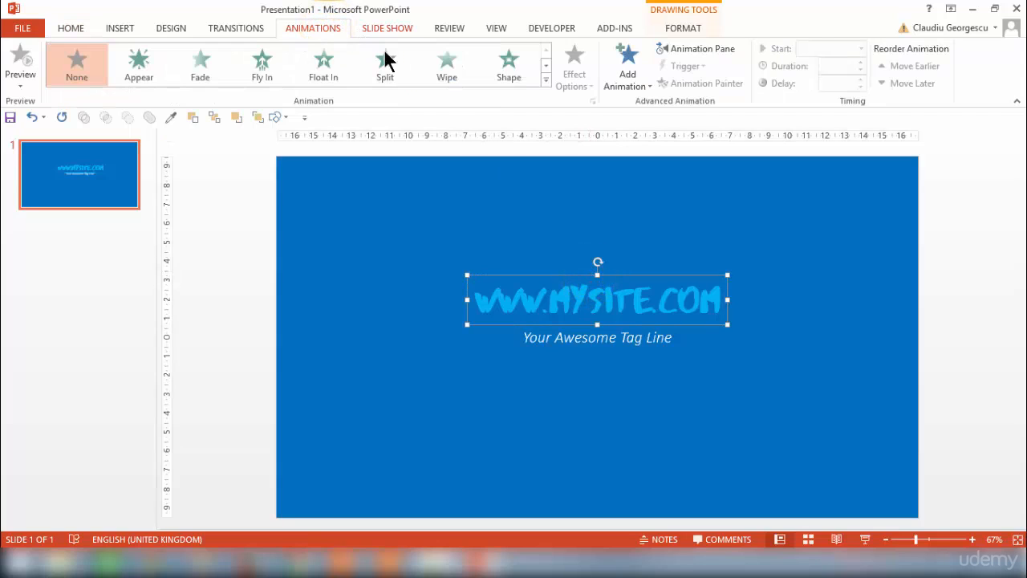
pyautogui.click(264, 70)
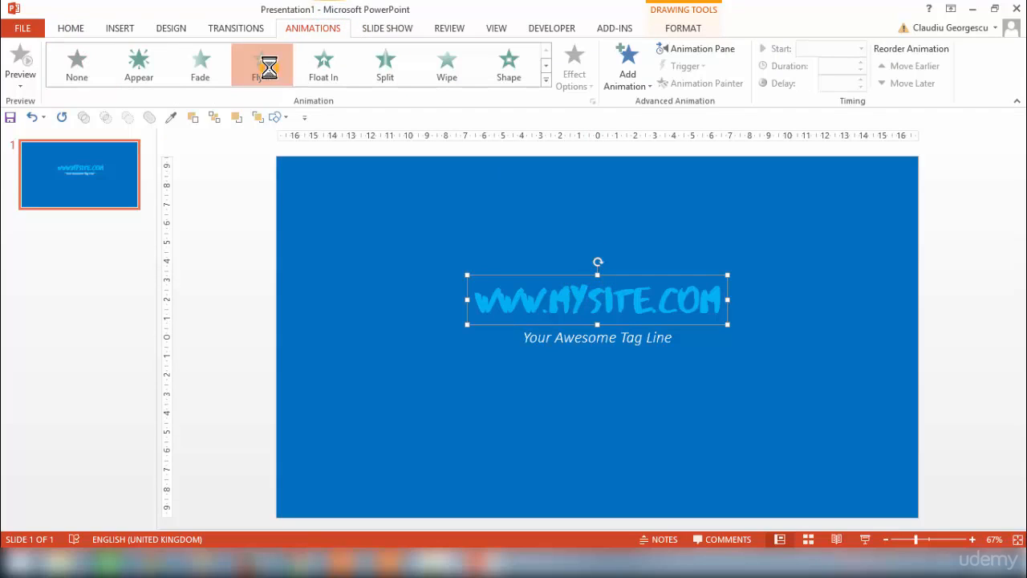
pyautogui.click(575, 74)
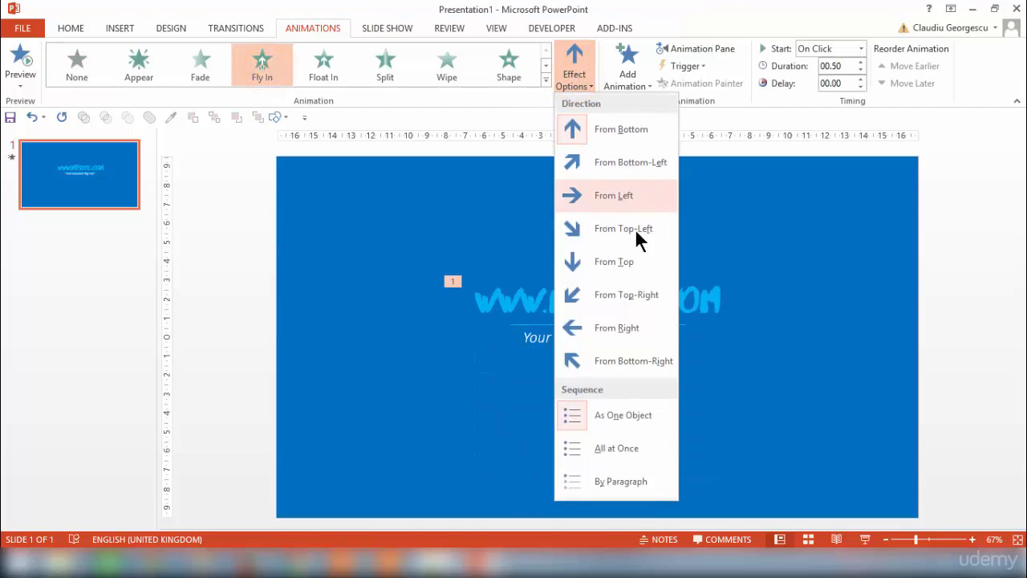
pyautogui.click(626, 297)
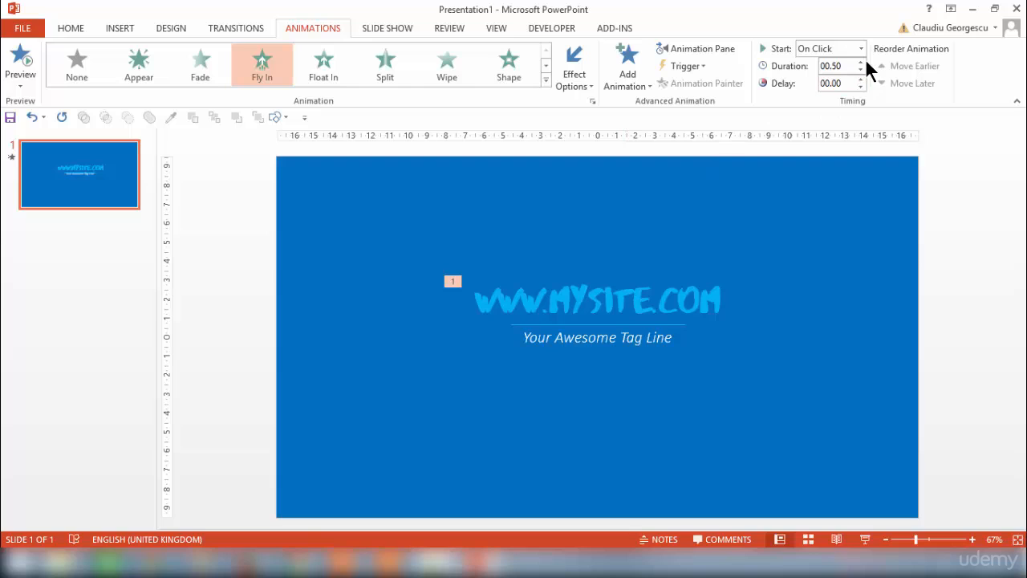
# - Set the web address's Fly In animation to a duration of 00.75 and to start With Previous
pyautogui.click(860, 62)
pyautogui.click(862, 49)
pyautogui.click(842, 78)
# - Add a Swivel entrance effect to the web address as a second animation
pyautogui.click(644, 286)
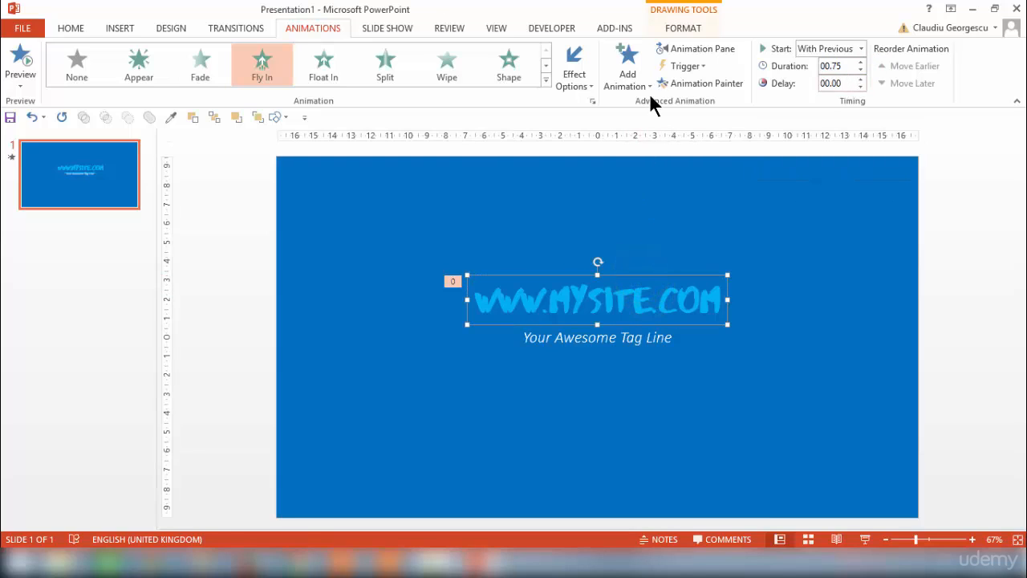
pyautogui.click(630, 74)
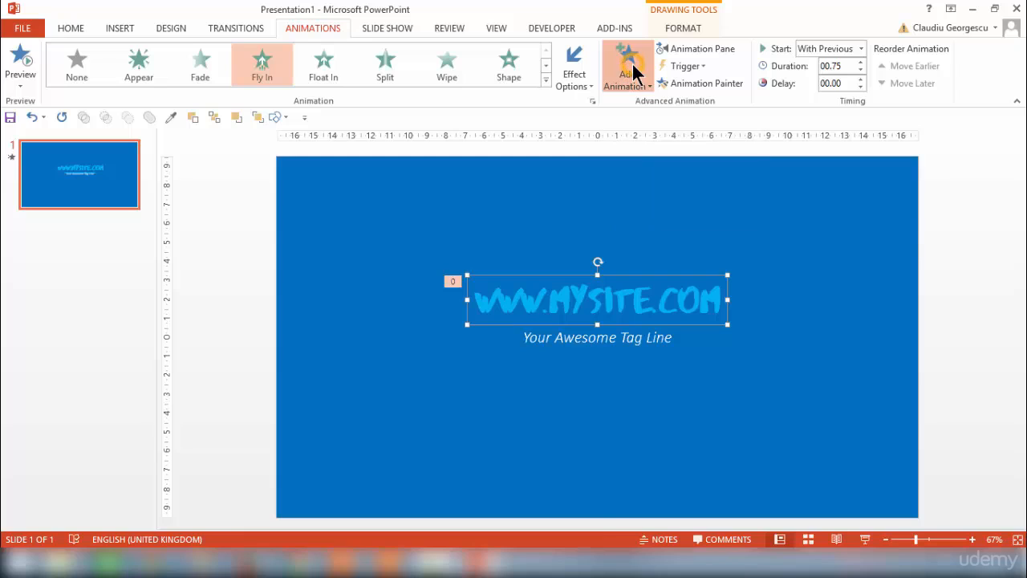
pyautogui.moveTo(917, 186); pyautogui.dragTo(940, 337)
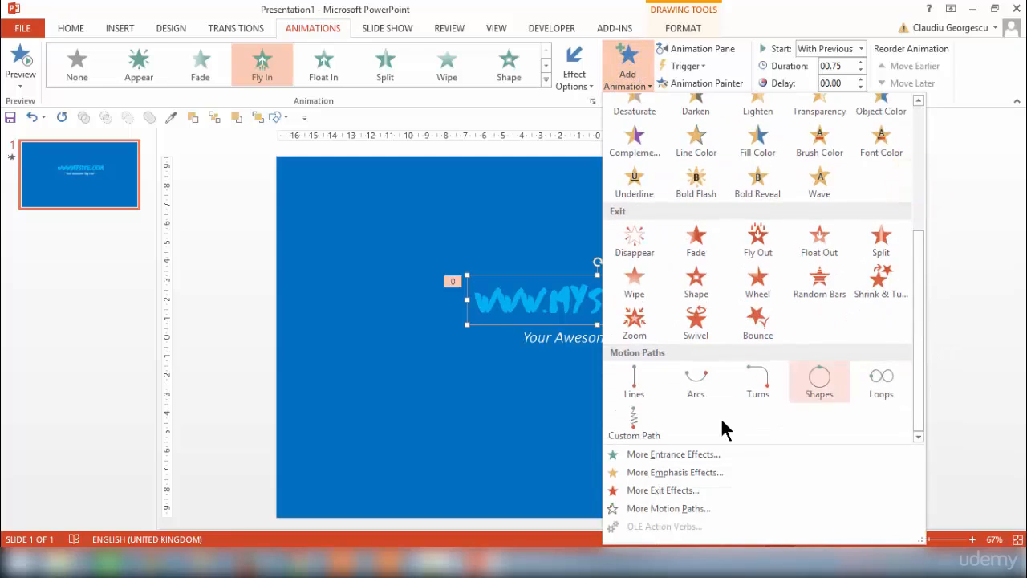
pyautogui.click(674, 454)
pyautogui.click(446, 311)
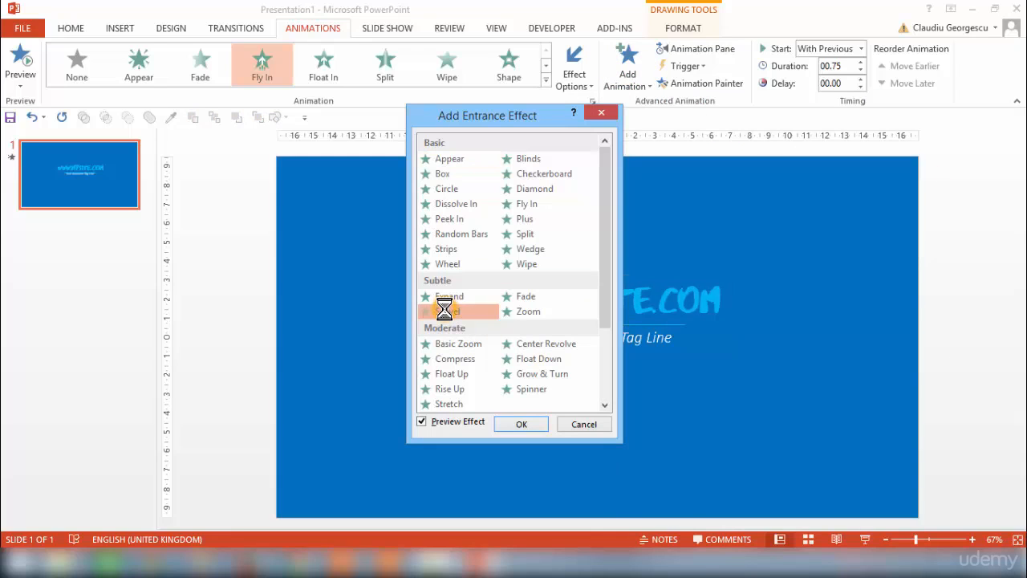
pyautogui.click(533, 419)
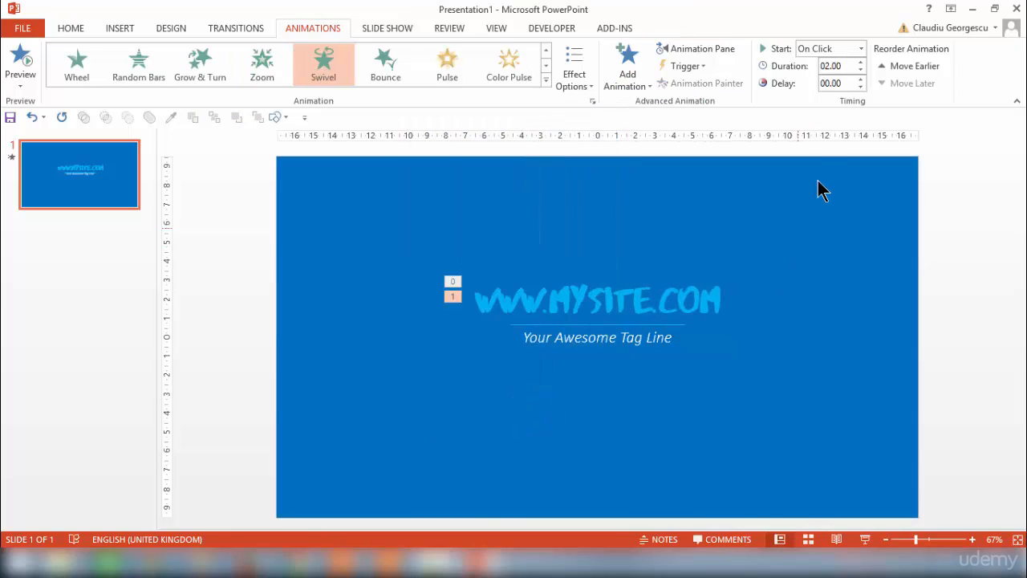
# - Set the Swivel animation to start With Previous with a duration of 00.75
pyautogui.click(837, 48)
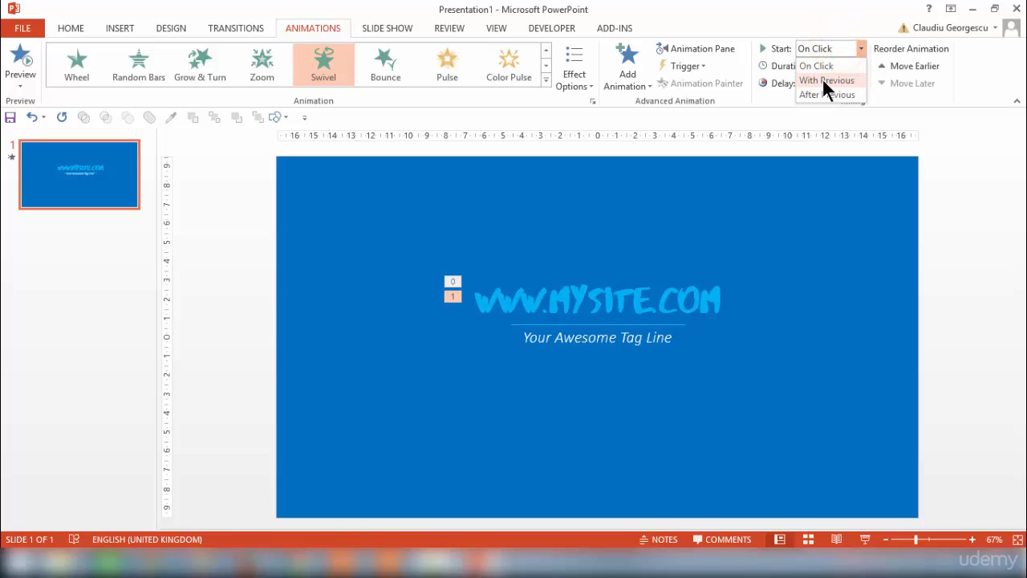
pyautogui.click(822, 81)
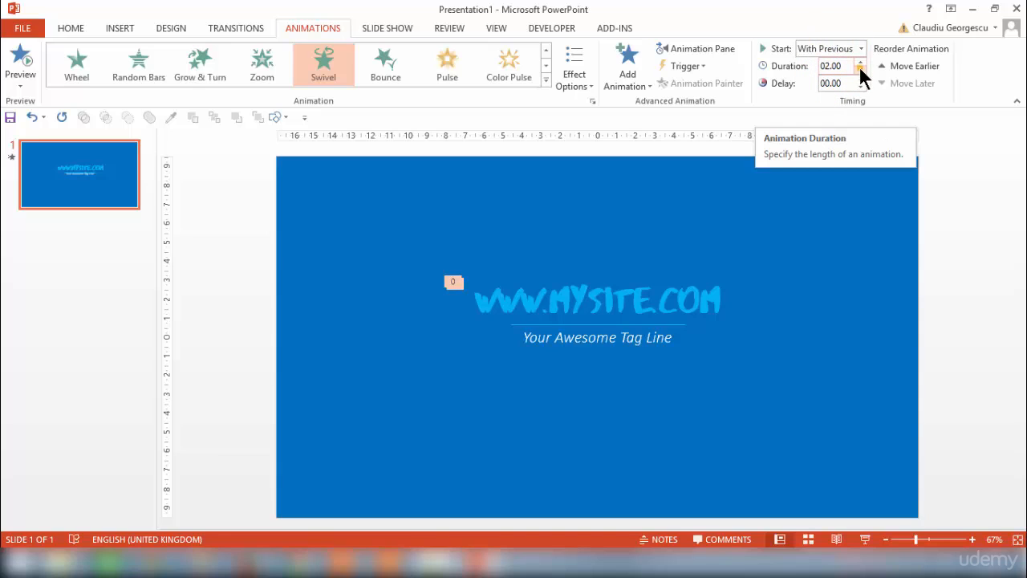
pyautogui.click(859, 70)
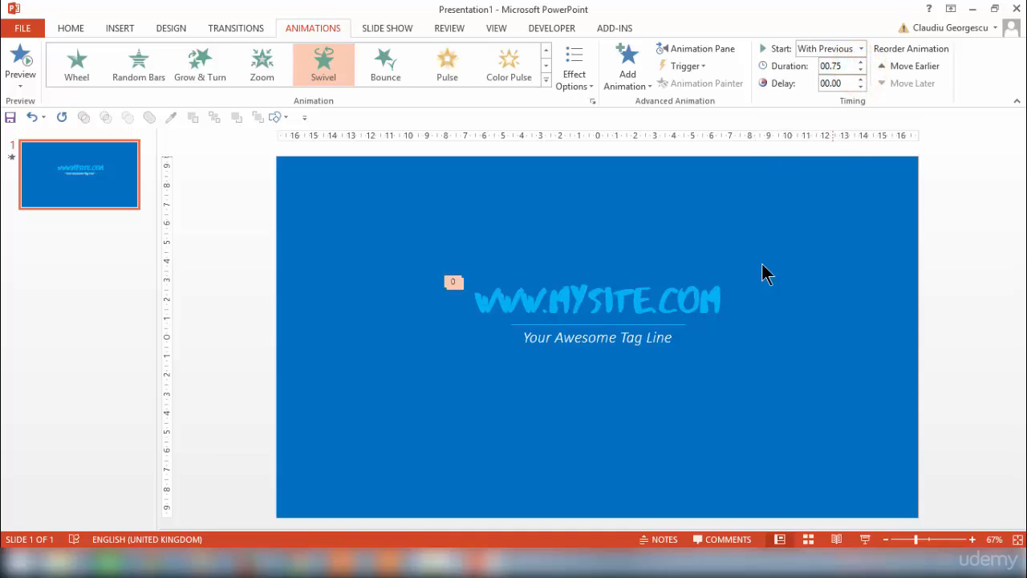
# - Show the Animation Pane, check the web address's two animations, and play them from the Fly In effect
pyautogui.click(718, 50)
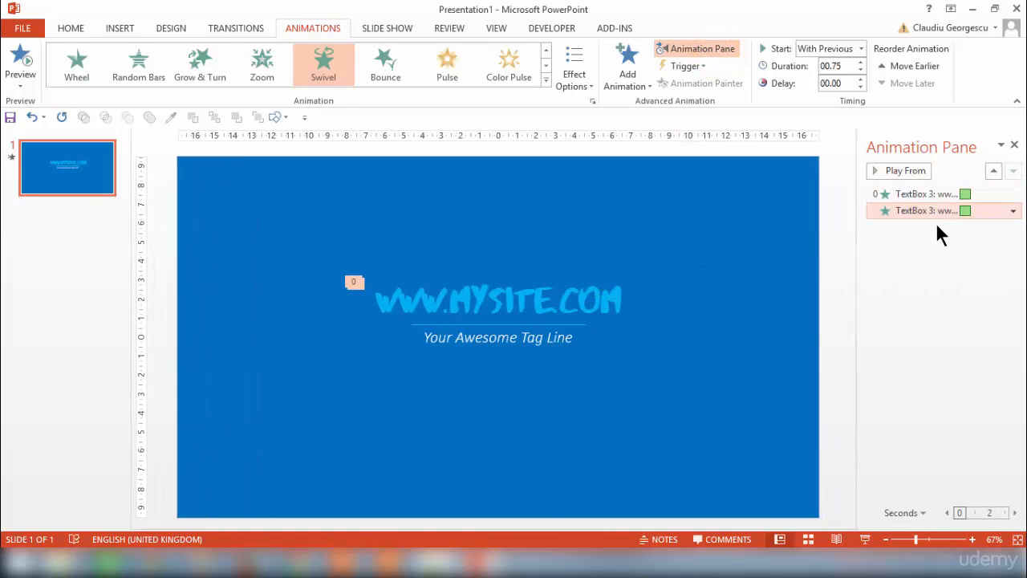
pyautogui.click(935, 193)
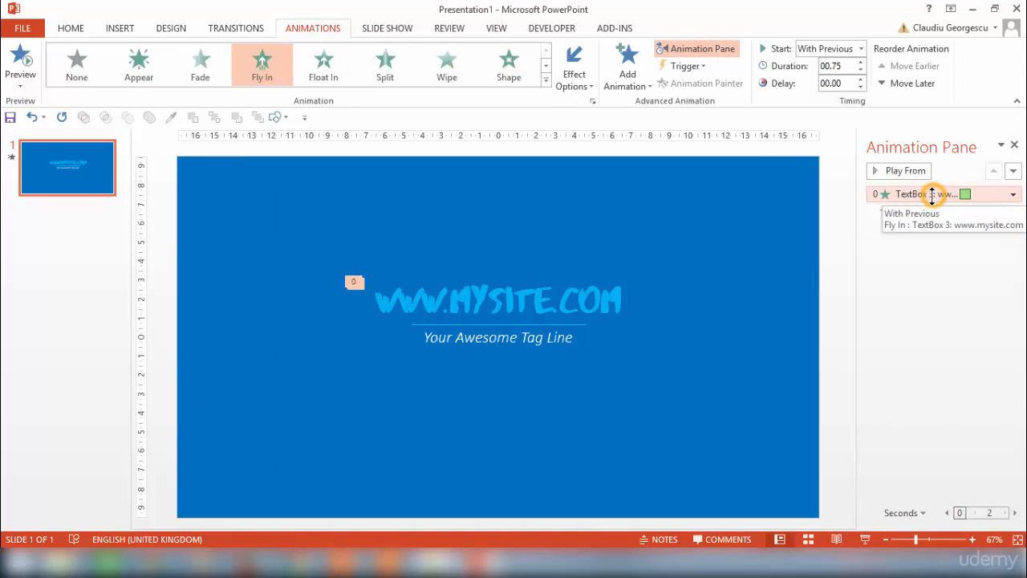
pyautogui.click(938, 210)
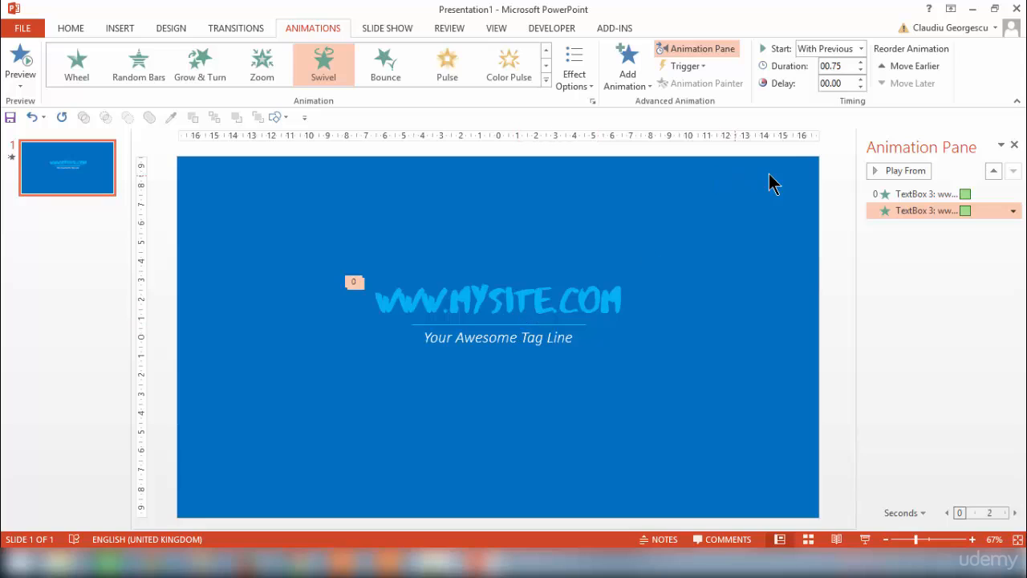
pyautogui.click(908, 194)
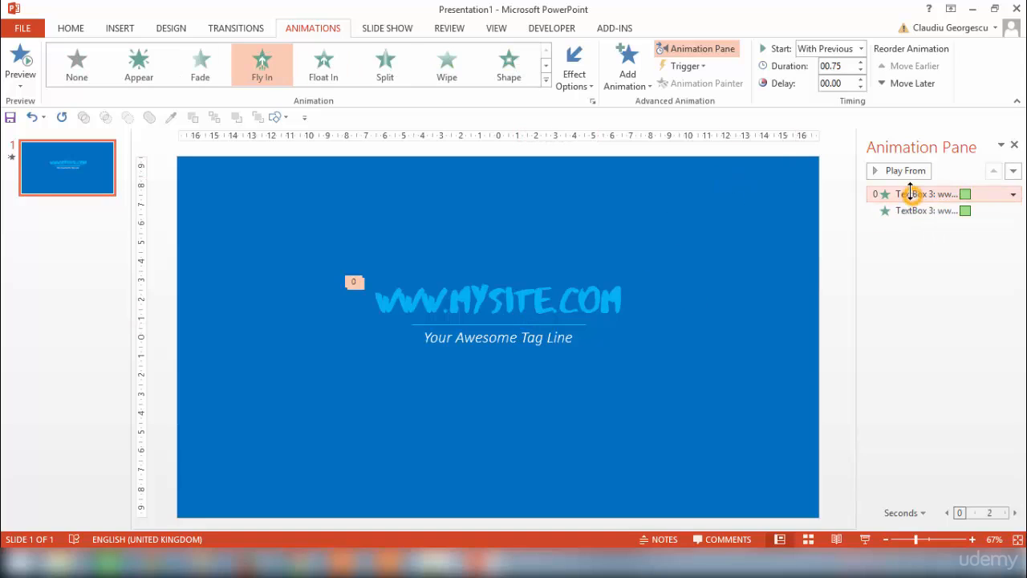
pyautogui.click(906, 168)
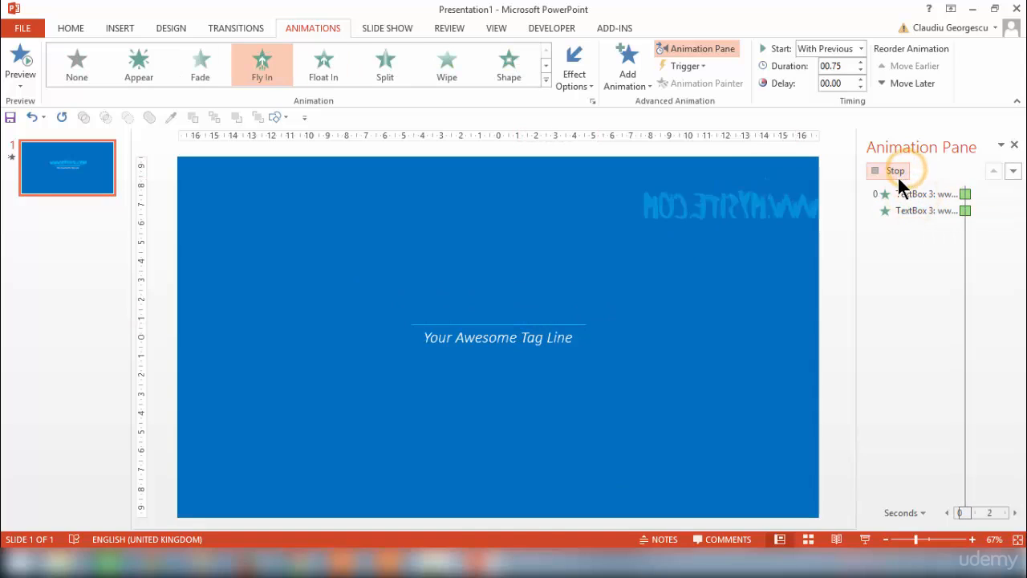
# - Apply the Basic Zoom entrance effect to the tag line text box
pyautogui.click(505, 327)
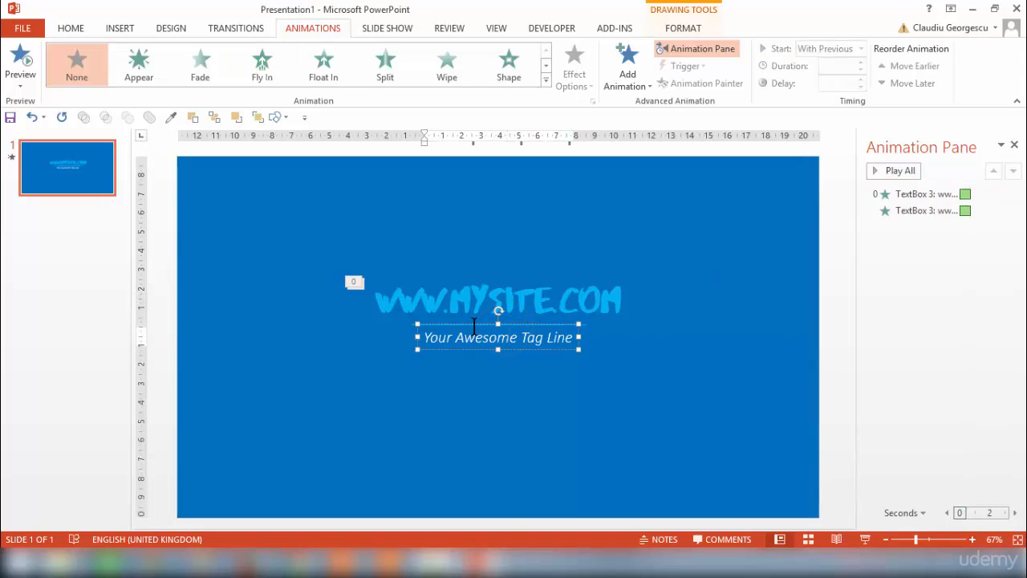
pyautogui.click(475, 324)
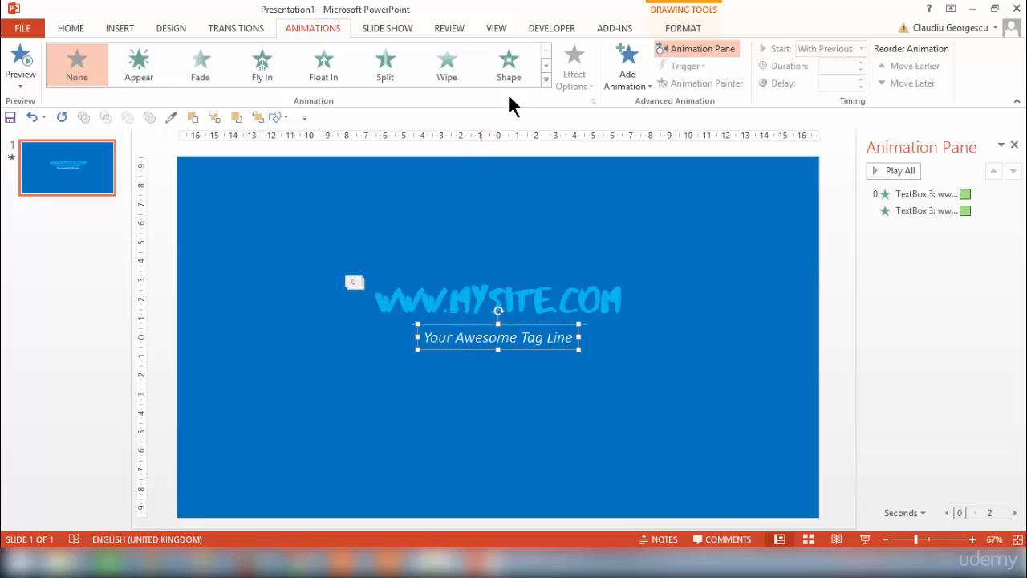
pyautogui.click(546, 80)
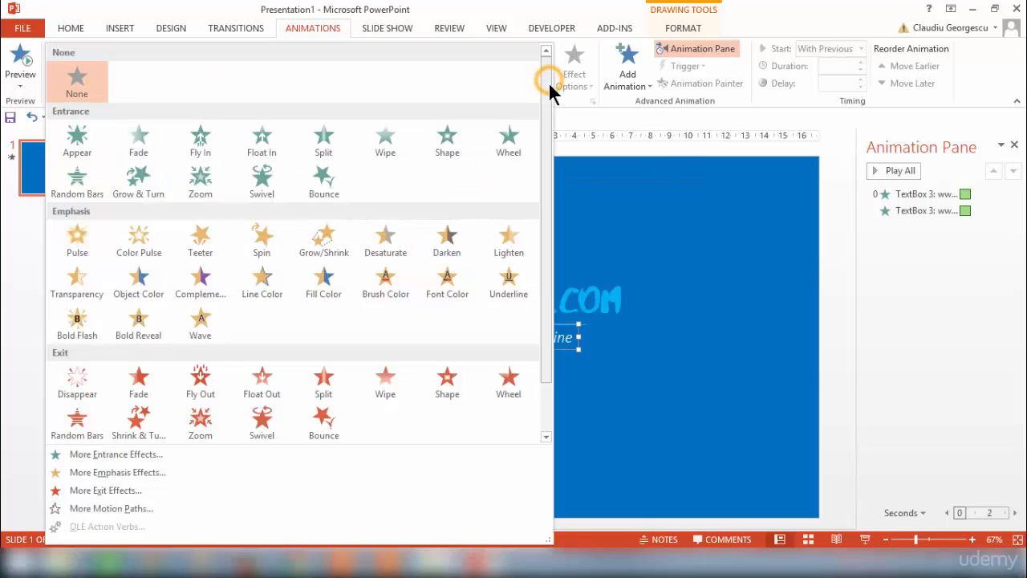
pyautogui.scroll(-1, 551, 276)
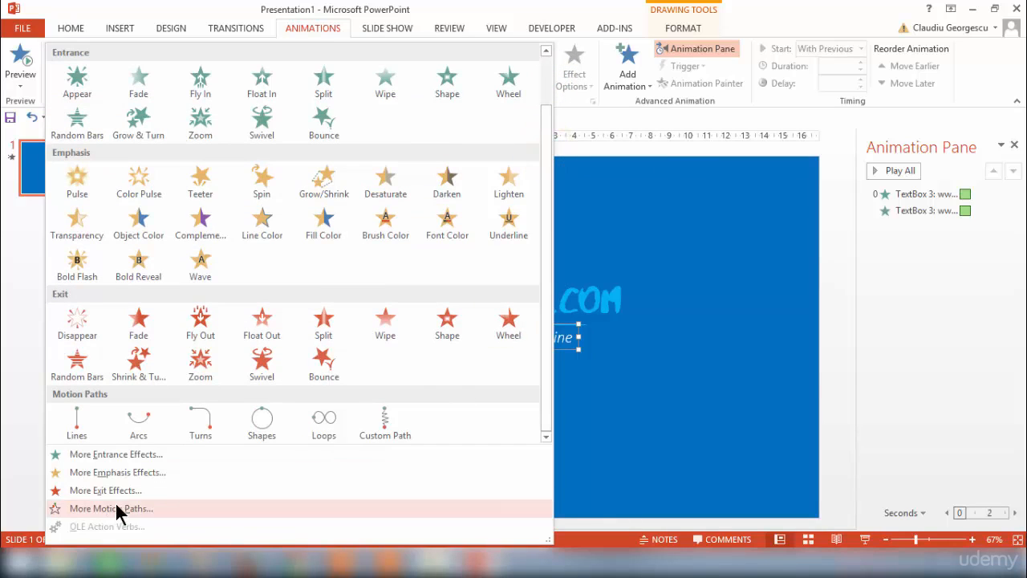
pyautogui.click(117, 454)
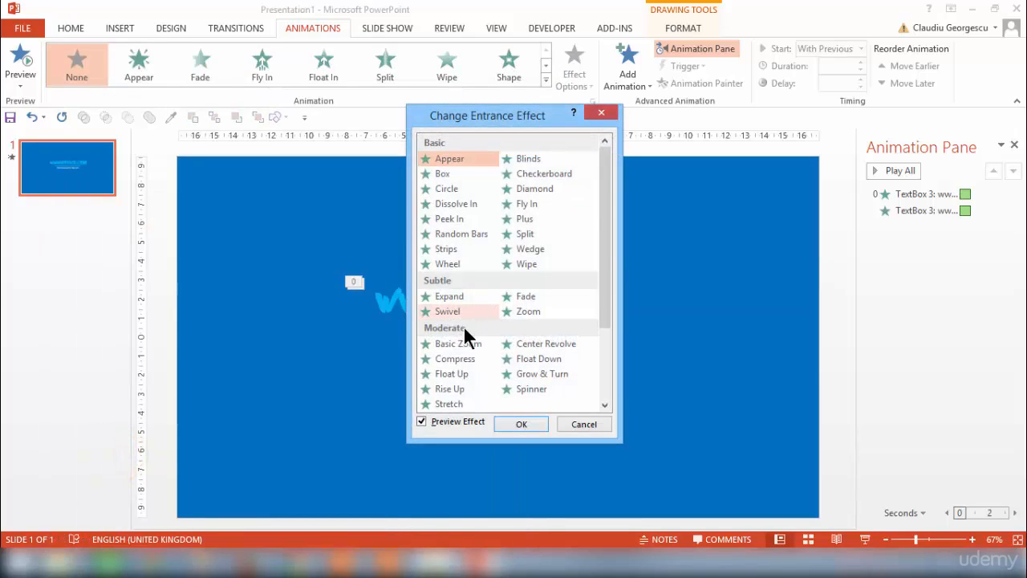
pyautogui.click(449, 343)
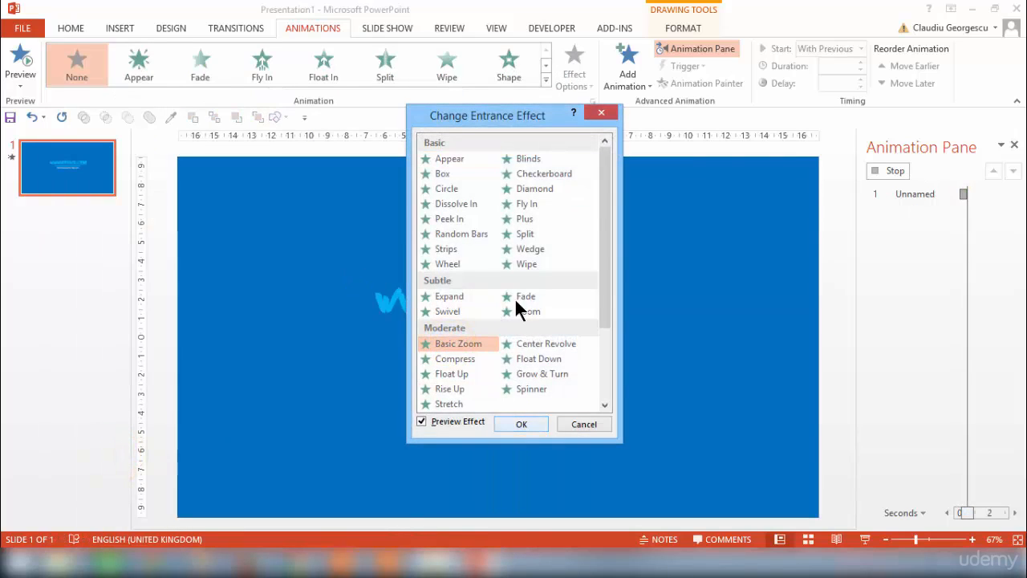
pyautogui.moveTo(515, 117); pyautogui.dragTo(776, 108)
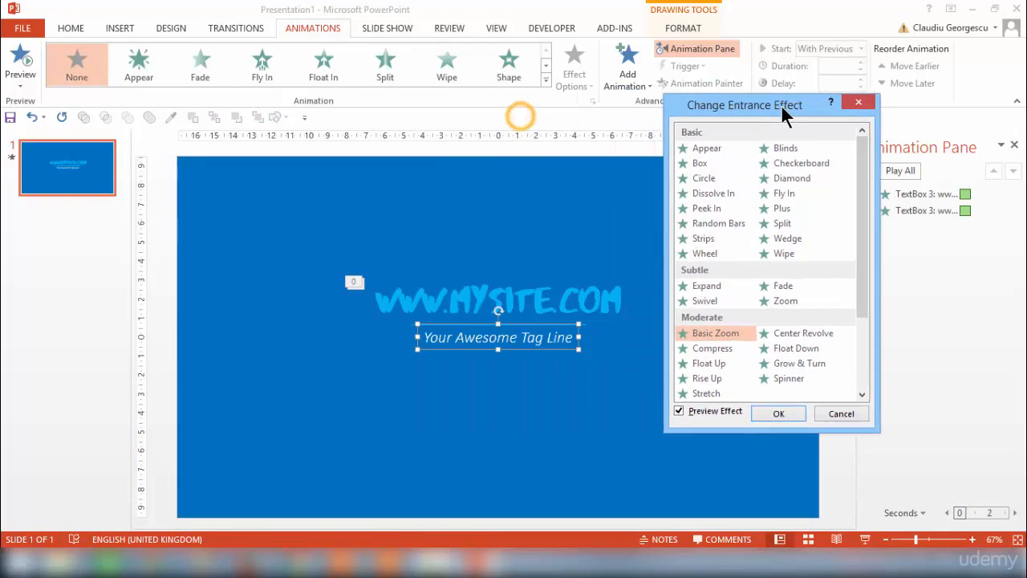
pyautogui.click(781, 414)
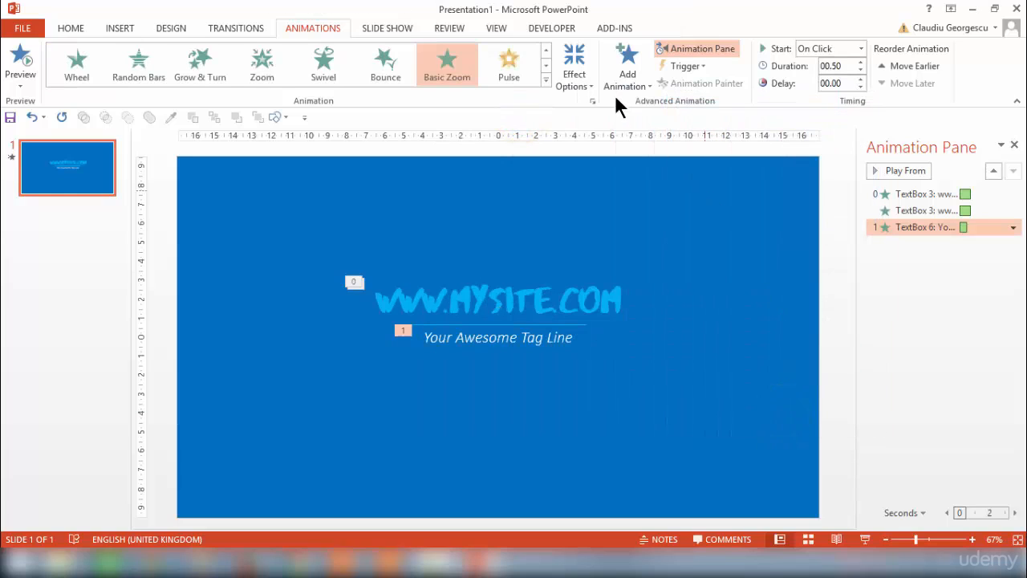
# - Set the tag line's Basic Zoom direction to Out and its start to With Previous
pyautogui.click(586, 85)
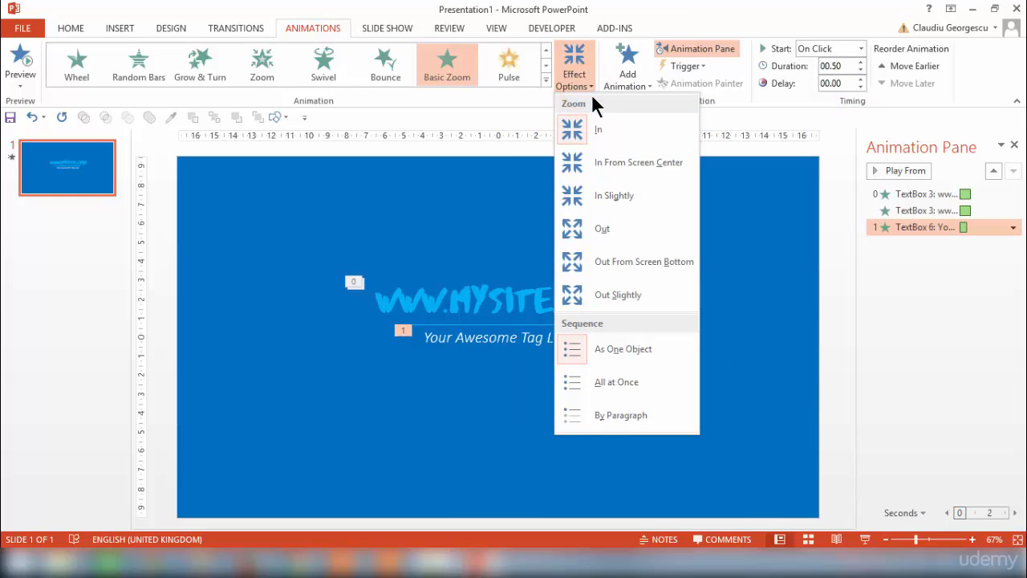
pyautogui.click(599, 230)
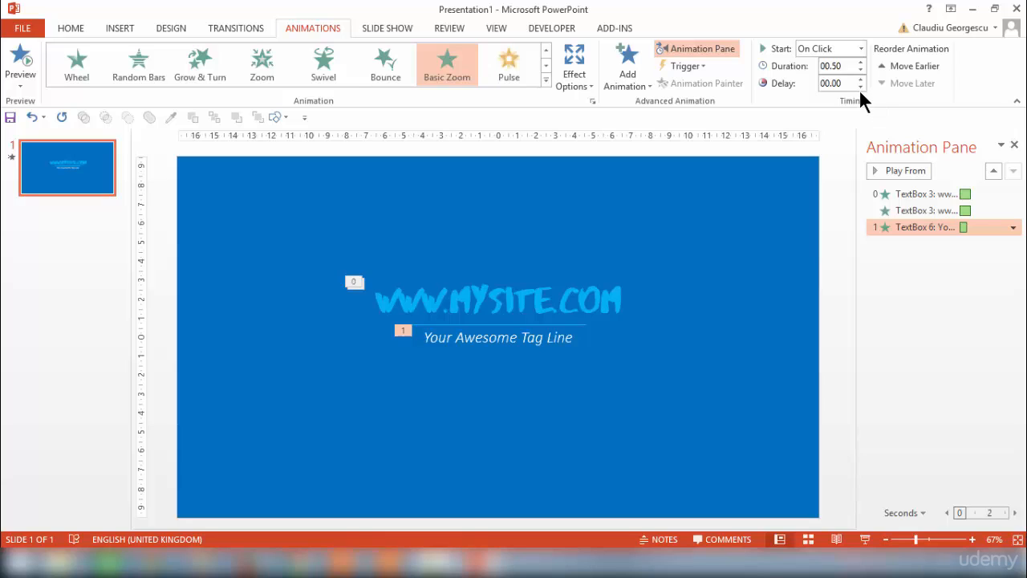
pyautogui.click(861, 49)
pyautogui.click(836, 79)
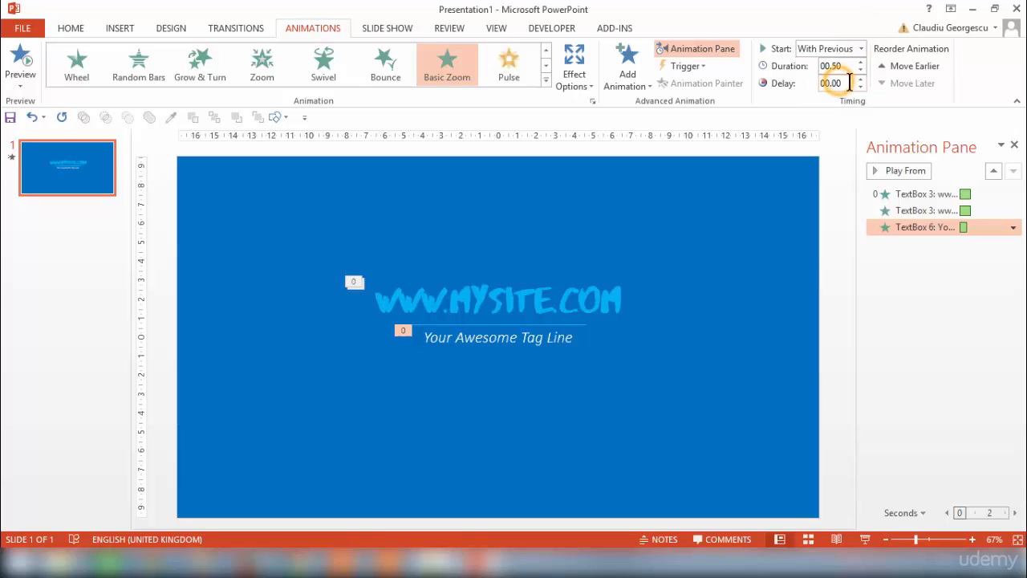
# - Set the delay of the tag line's Basic Zoom animation to 00.50
pyautogui.click(861, 78)
pyautogui.click(861, 79)
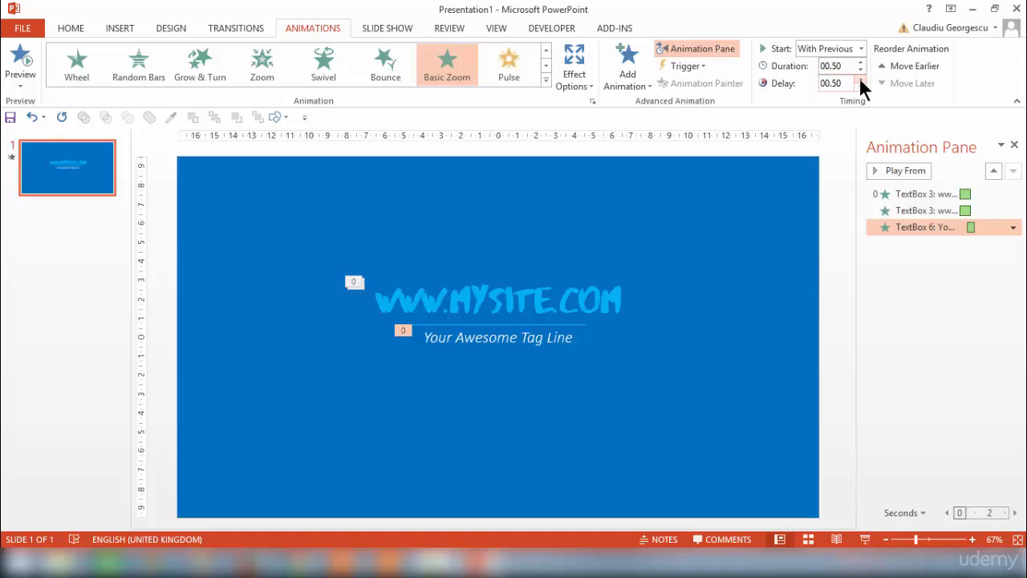
# - Apply the Split entrance effect to the thin underline below the web address, with its direction set to Vertical Out
pyautogui.click(535, 325)
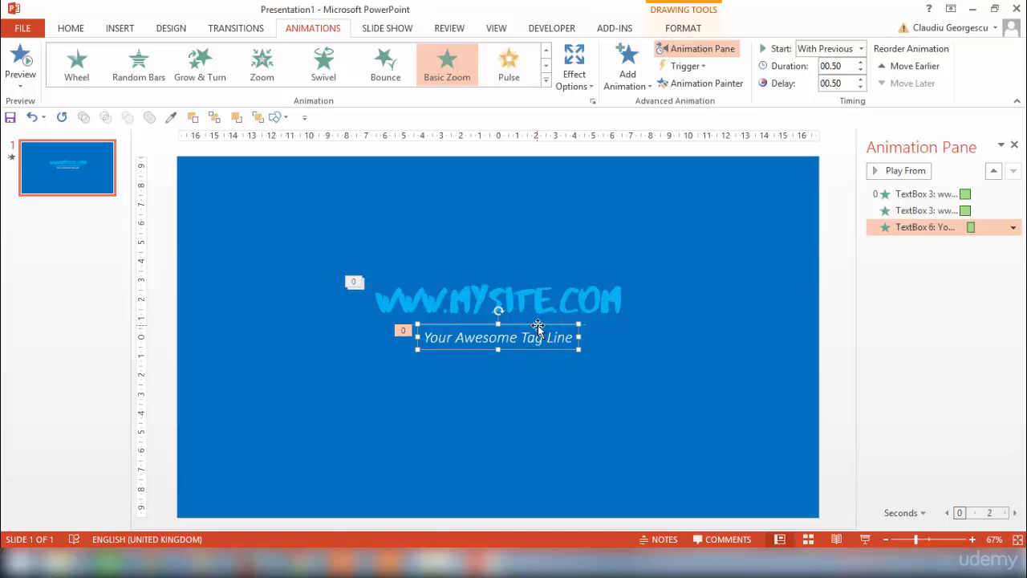
pyautogui.scroll(5, 538, 329)
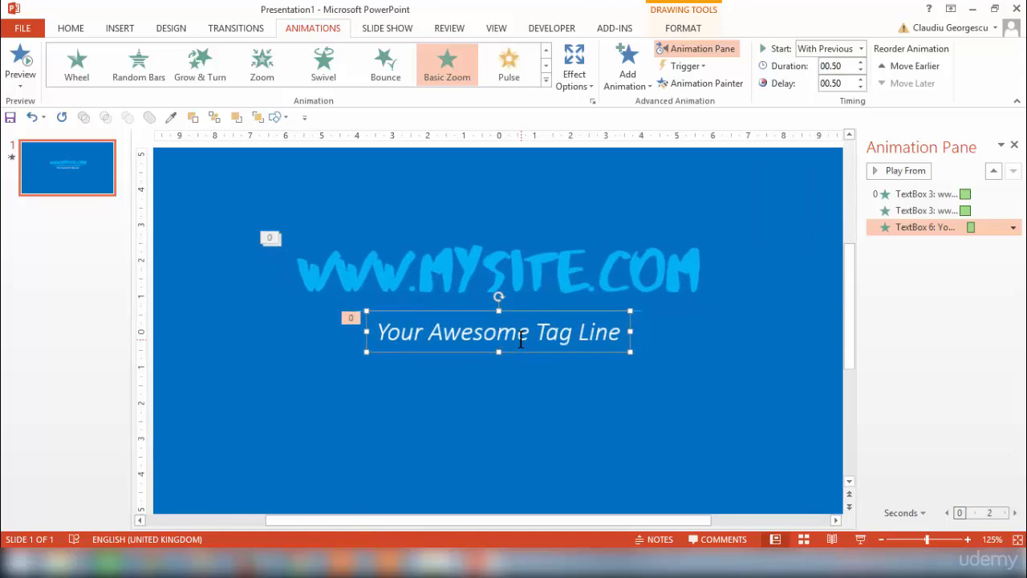
pyautogui.click(738, 306)
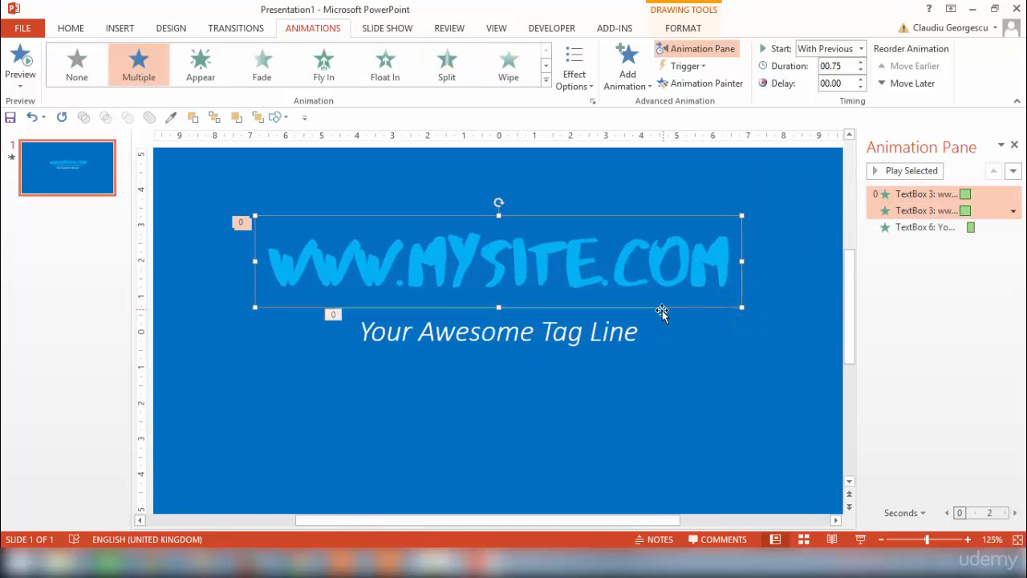
pyautogui.click(662, 309)
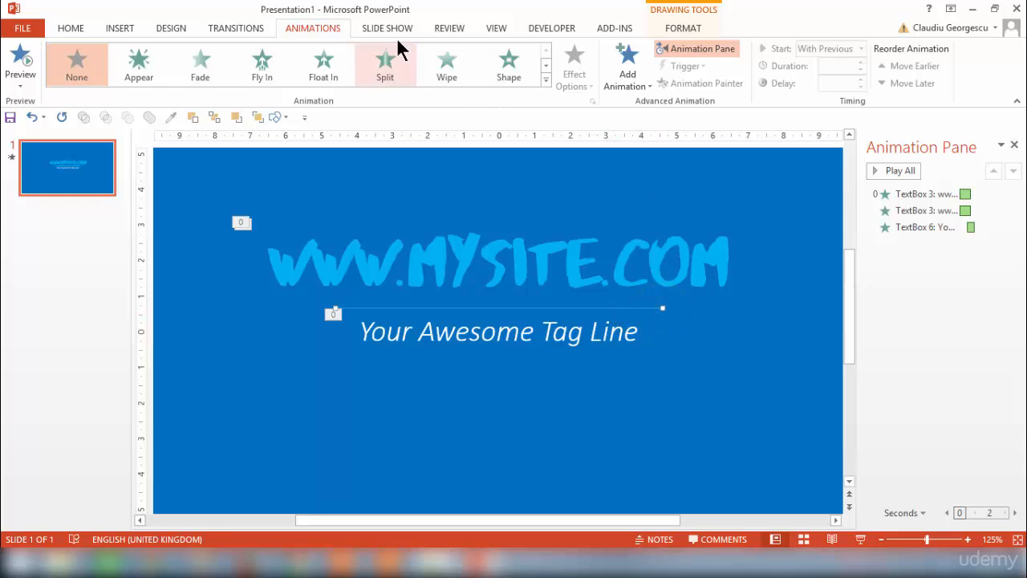
pyautogui.click(387, 66)
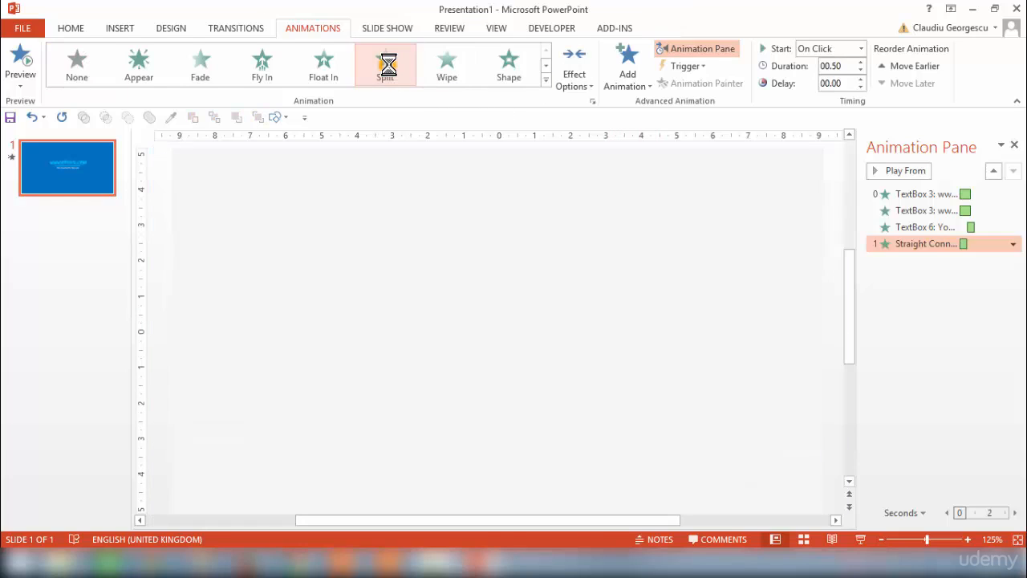
pyautogui.click(576, 74)
pyautogui.click(610, 231)
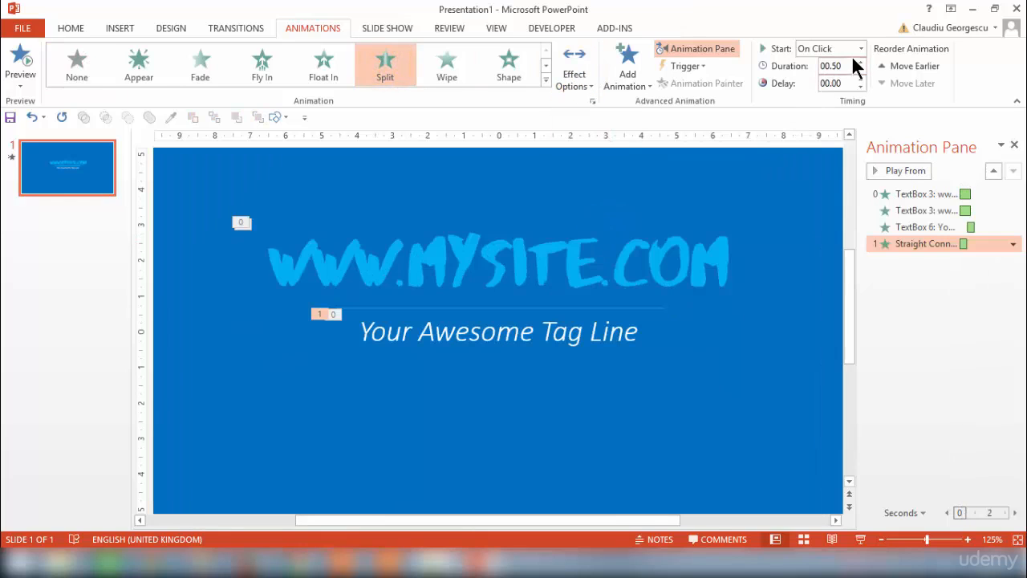
# - Set the underline's Split animation to start With Previous and raise its delay past 00.50
pyautogui.click(860, 49)
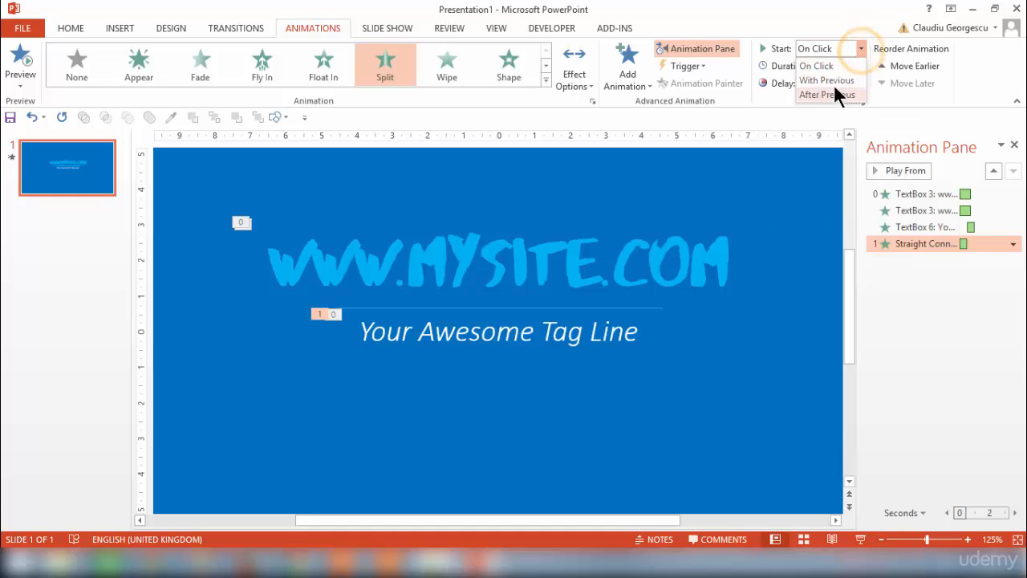
pyautogui.click(833, 83)
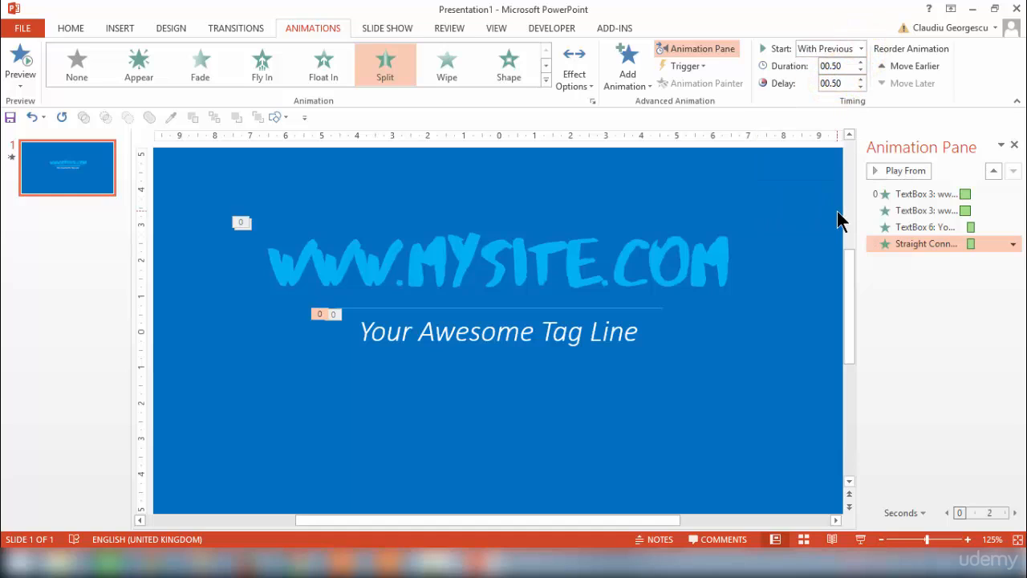
pyautogui.click(858, 79)
# - Play the slide's whole animation sequence from the web address's Fly In effect
pyautogui.click(896, 170)
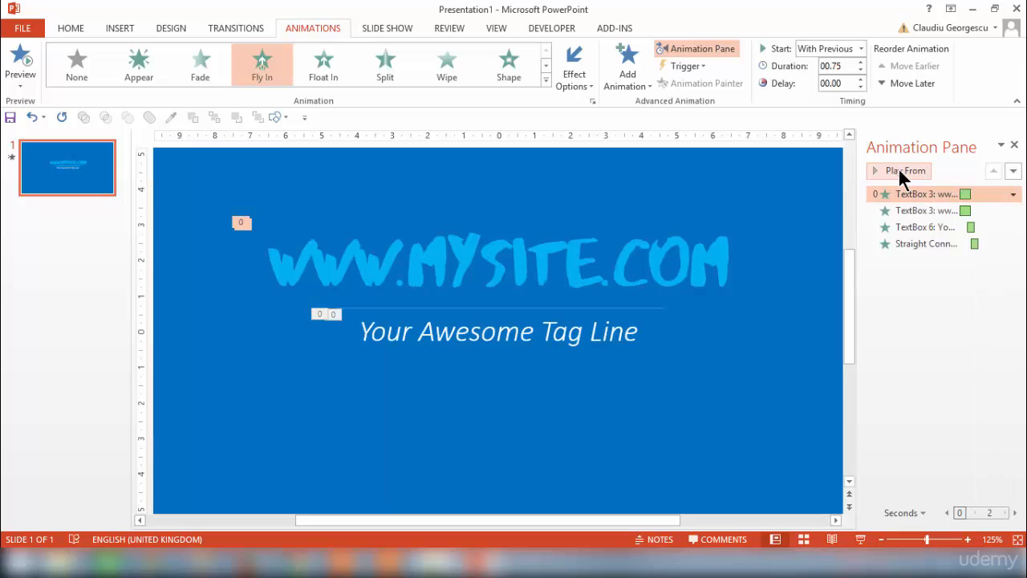
pyautogui.keyDown('ctrl'); pyautogui.scroll(-2, 795, 232); pyautogui.keyUp('ctrl')
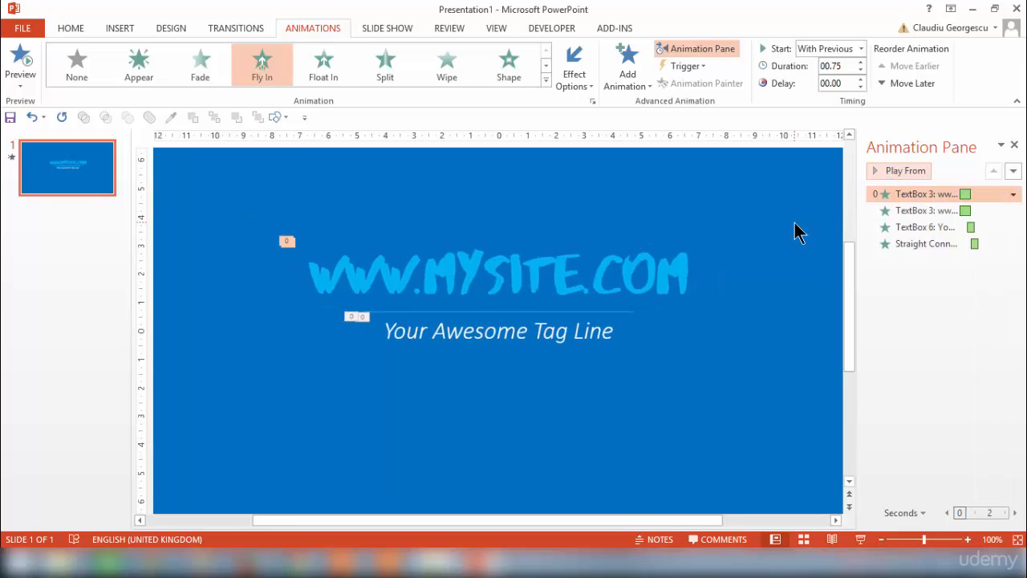
pyautogui.keyDown('ctrl'); pyautogui.scroll(-3, 797, 232); pyautogui.keyUp('ctrl')
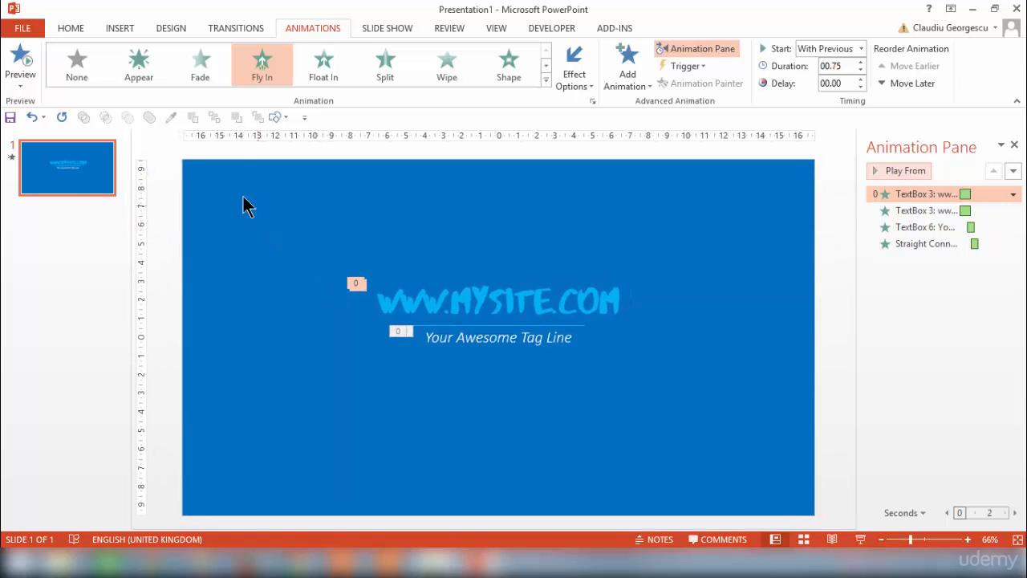
# - Switch to the Bubbles.pptx presentation and select the green burst shape on its slide
pyautogui.moveTo(498, 563)
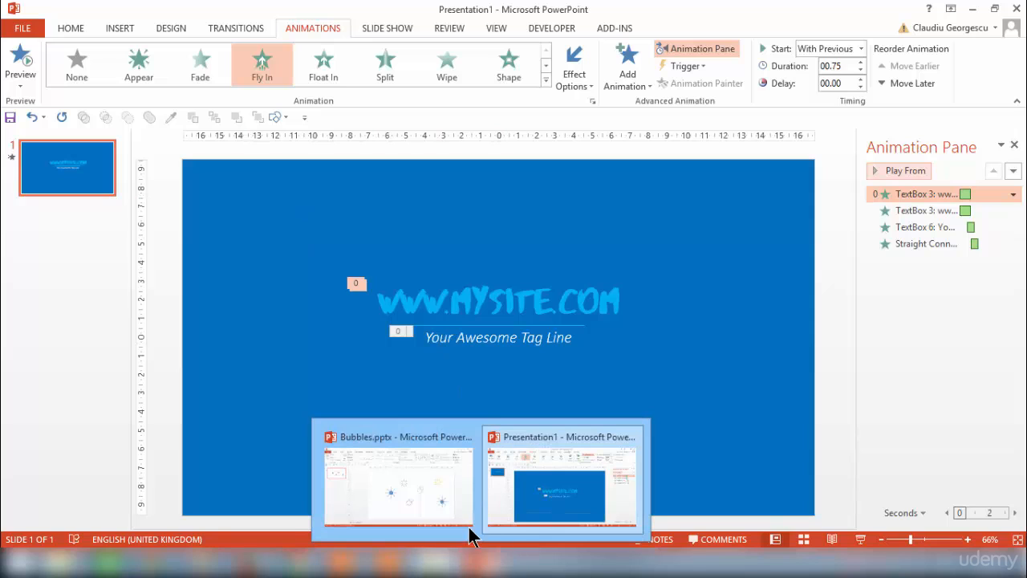
pyautogui.click(435, 461)
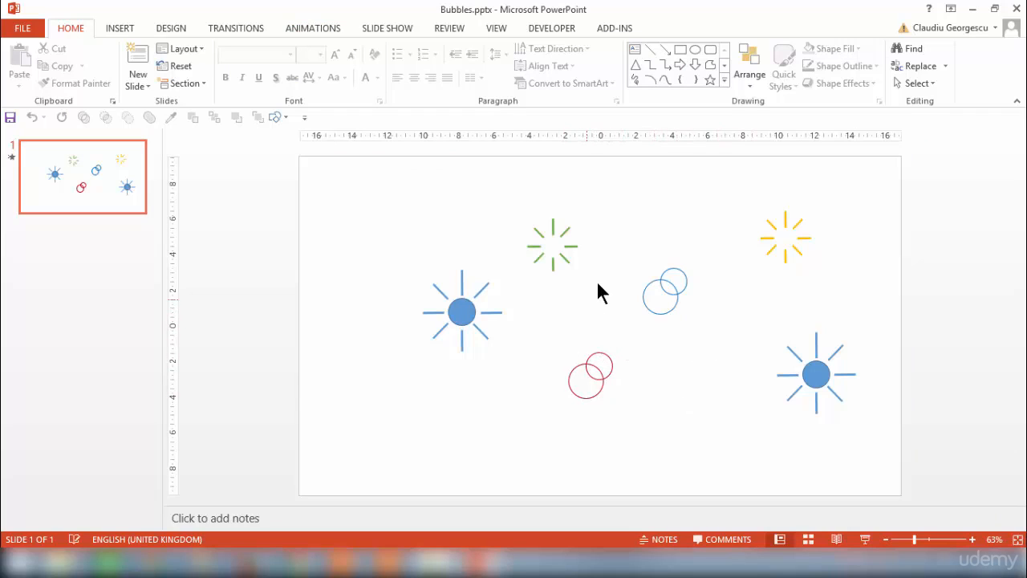
pyautogui.click(566, 249)
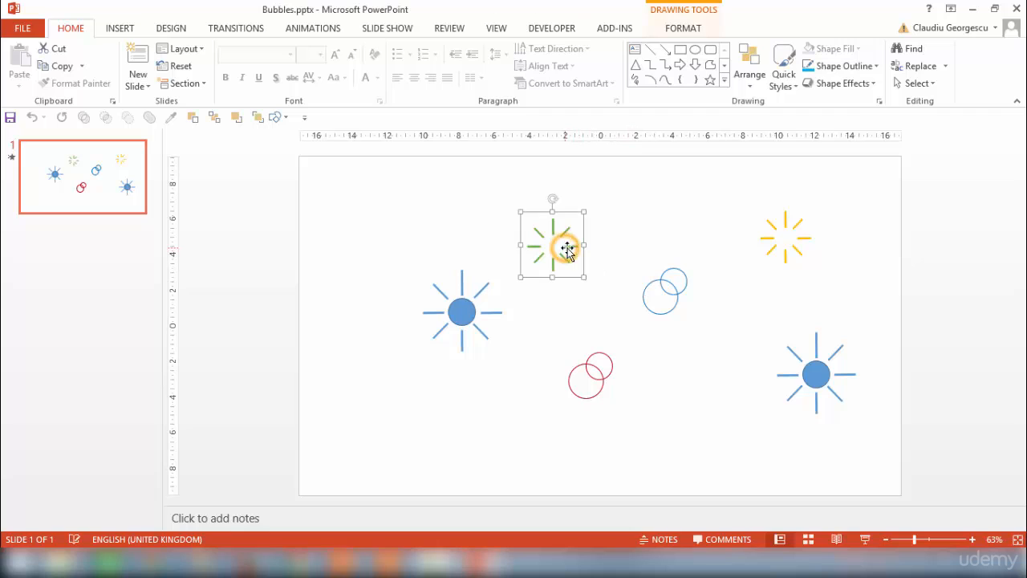